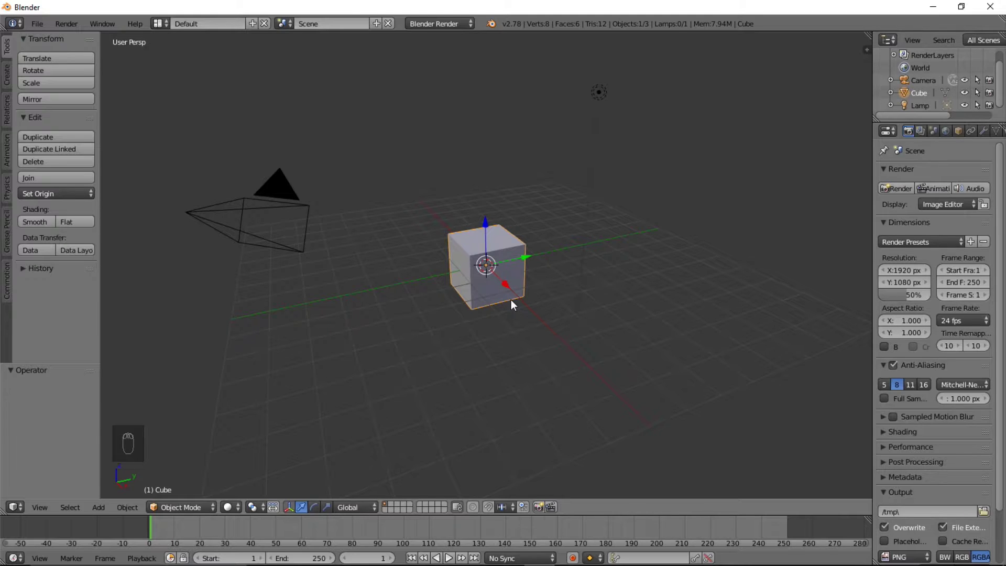
Delete the default cube, switch to top view and align the camera to it.
key("x")
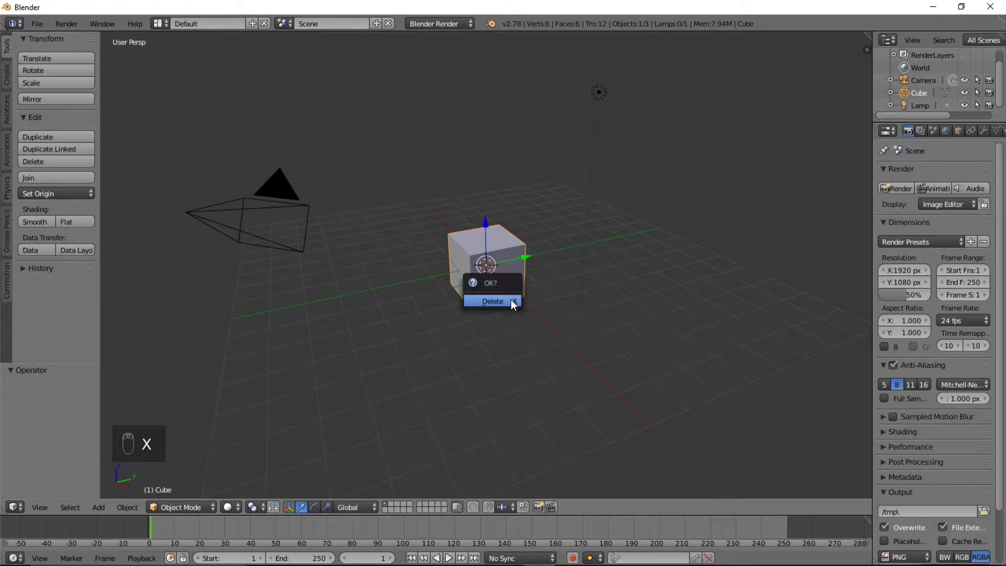
left_click(510, 300)
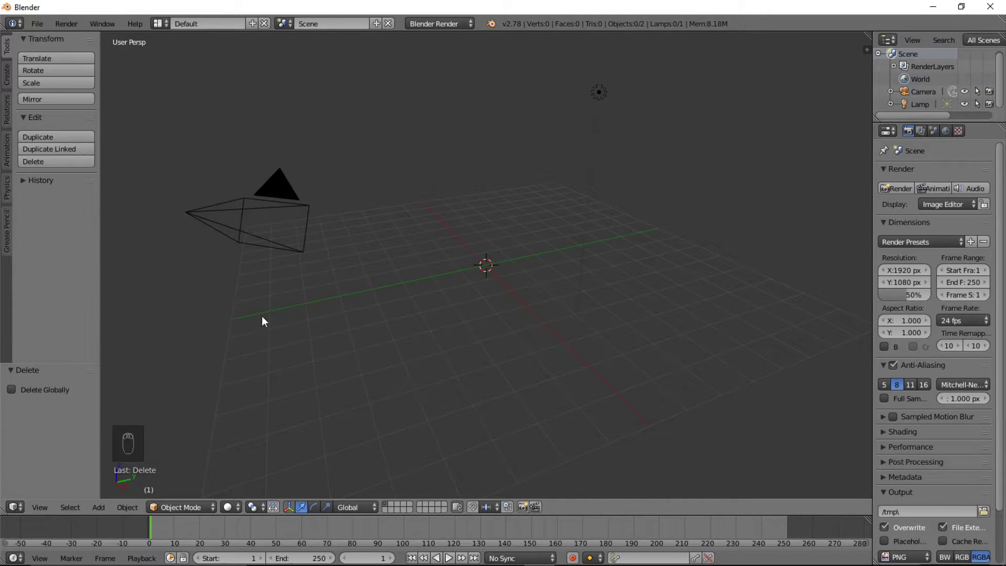
key("KP_7")
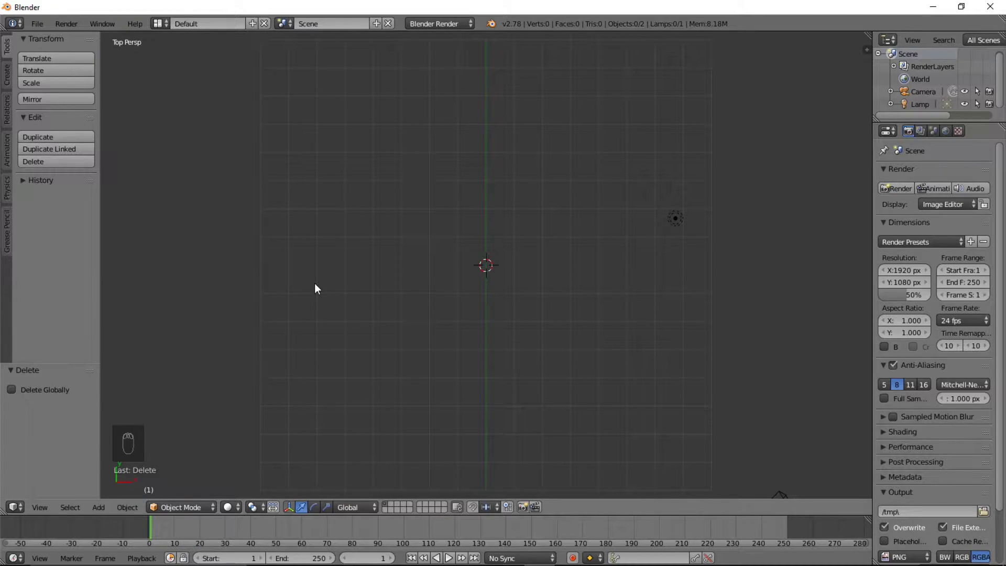
key("ctrl+alt+KP_0")
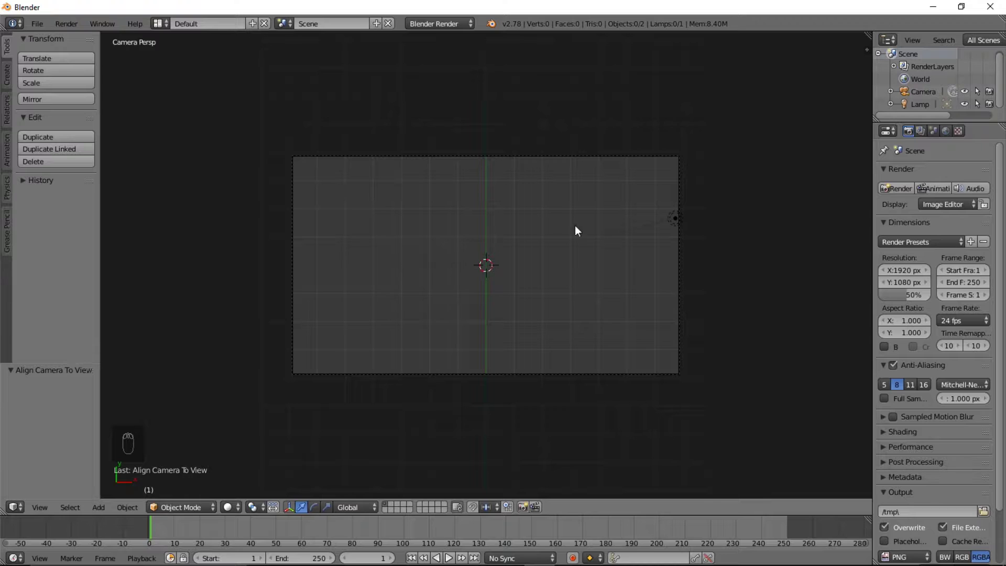
Move the lamp further right, beyond the camera frame.
right_click(668, 219)
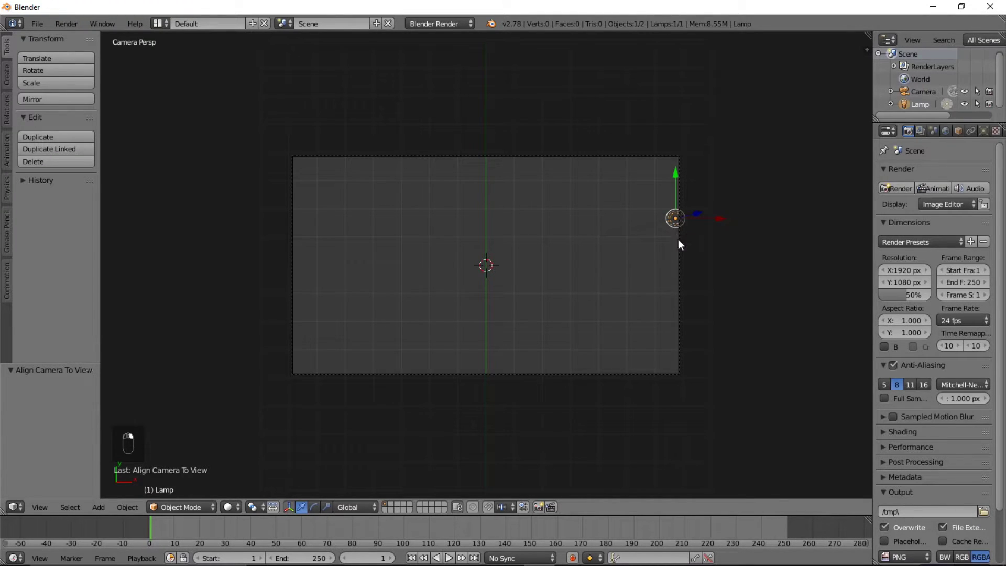
key("g")
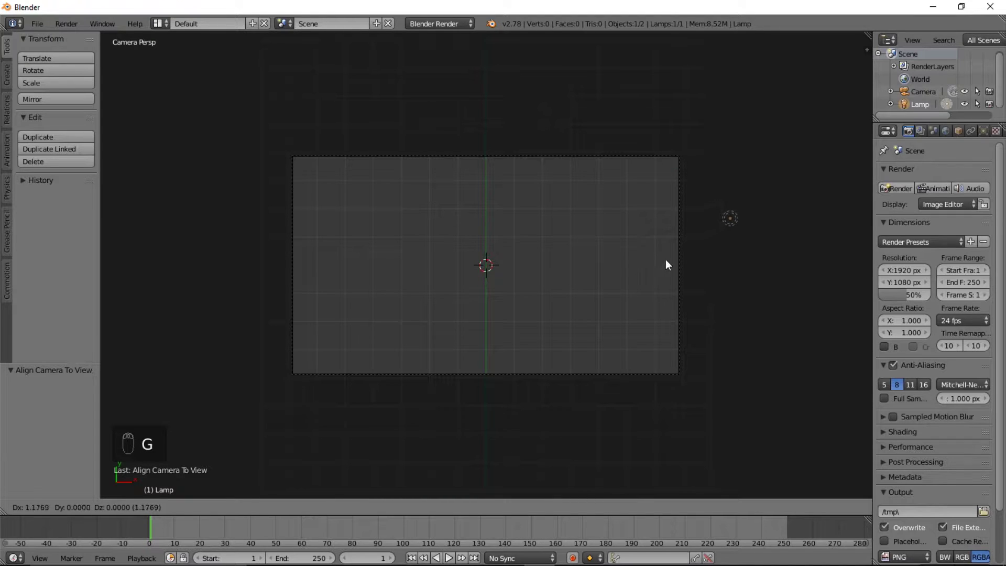
left_click(716, 262)
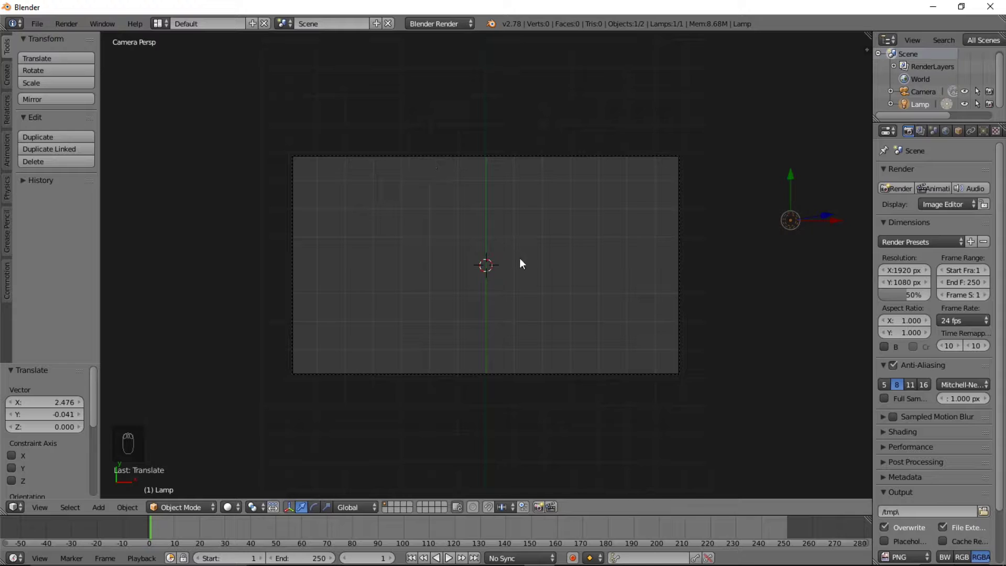
In the viewport Display options, hide Relationship Lines and Grid Floor.
key("n")
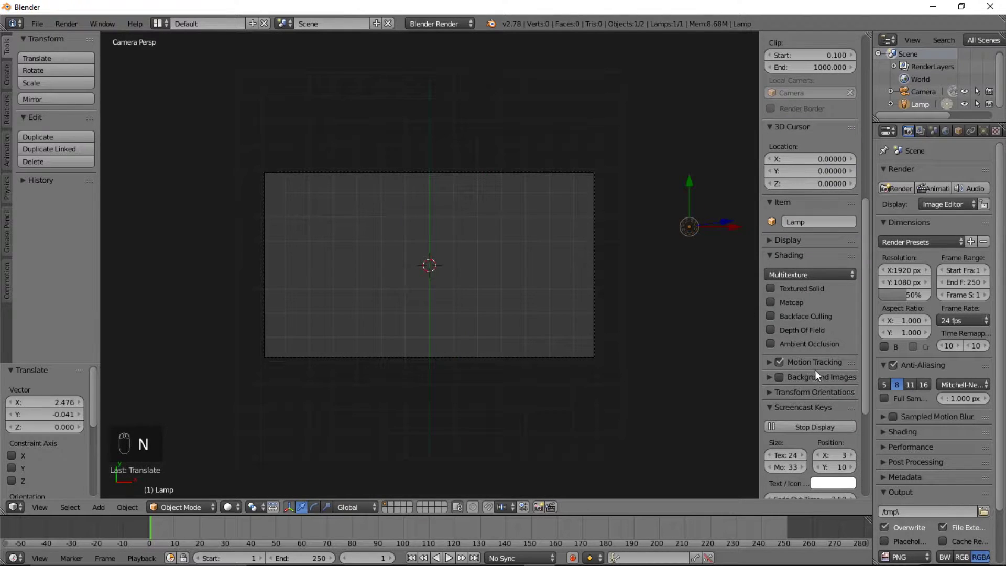
scroll(794, 300, "down", 6)
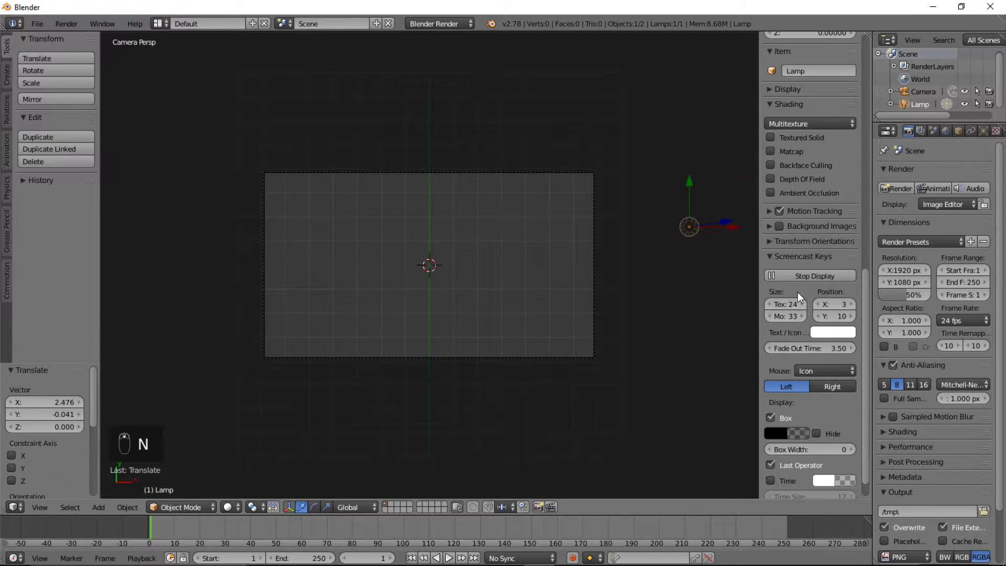
scroll(797, 291, "down", 2)
scroll(798, 291, "up", 5)
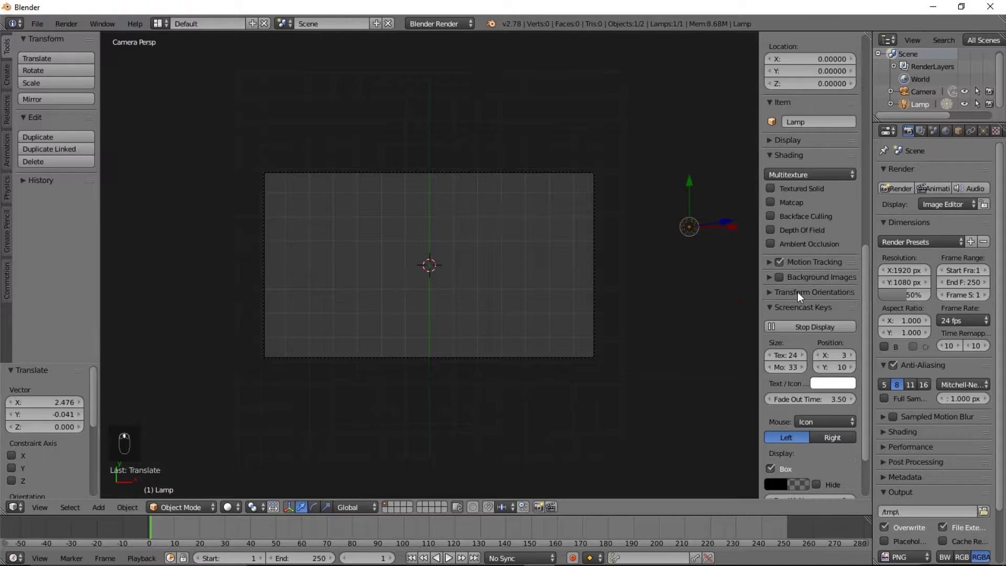
left_click(784, 166)
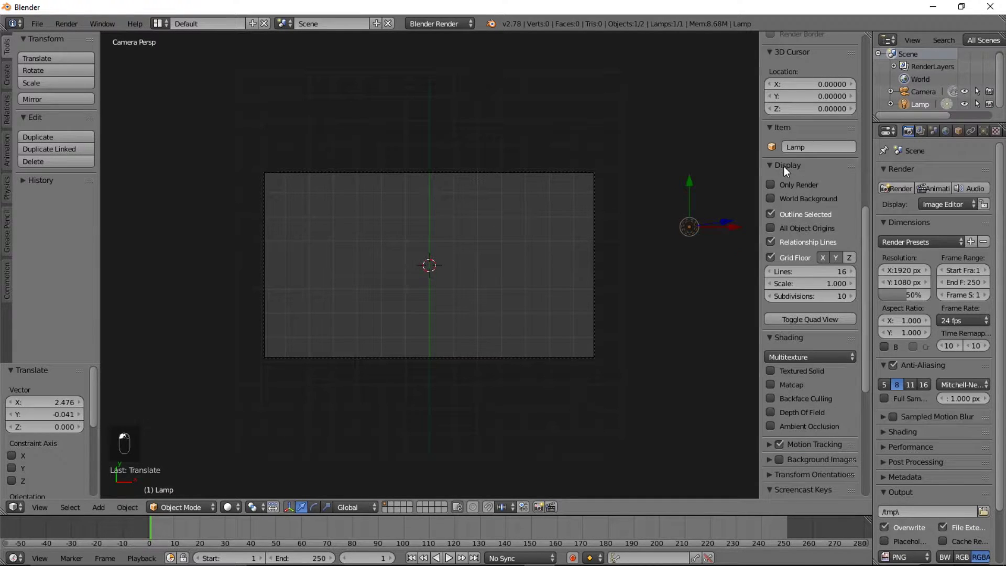
left_click(771, 213)
left_click(772, 214)
left_click(772, 241)
left_click(770, 258)
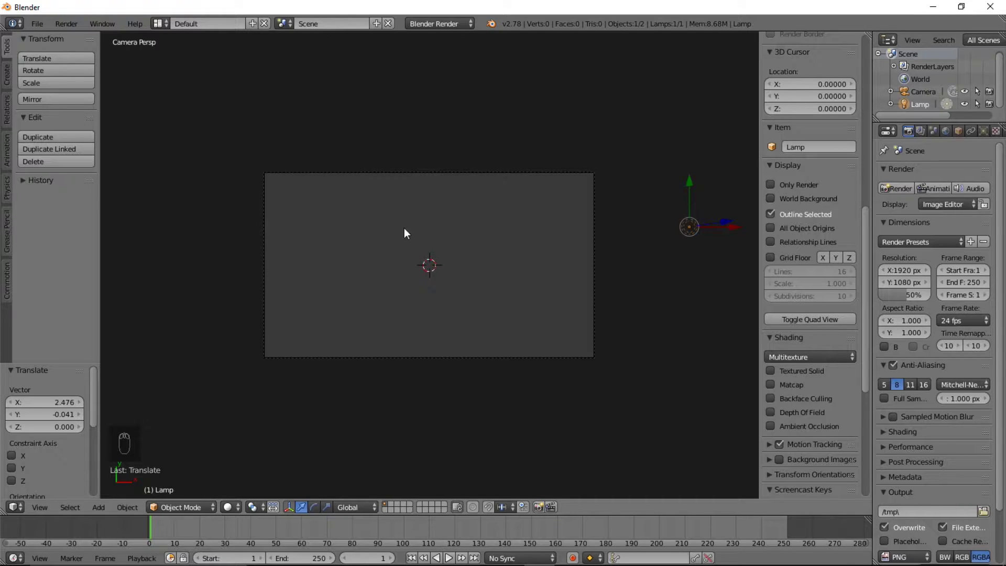
Add a mesh plane at the scene centre.
key("shift+a")
mouse_move(431, 239)
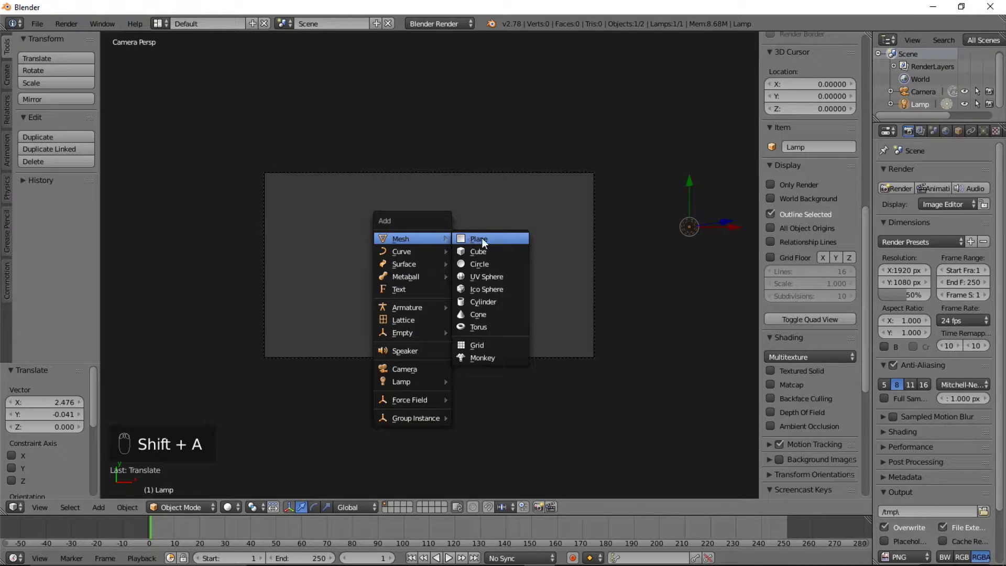
left_click(8, 81)
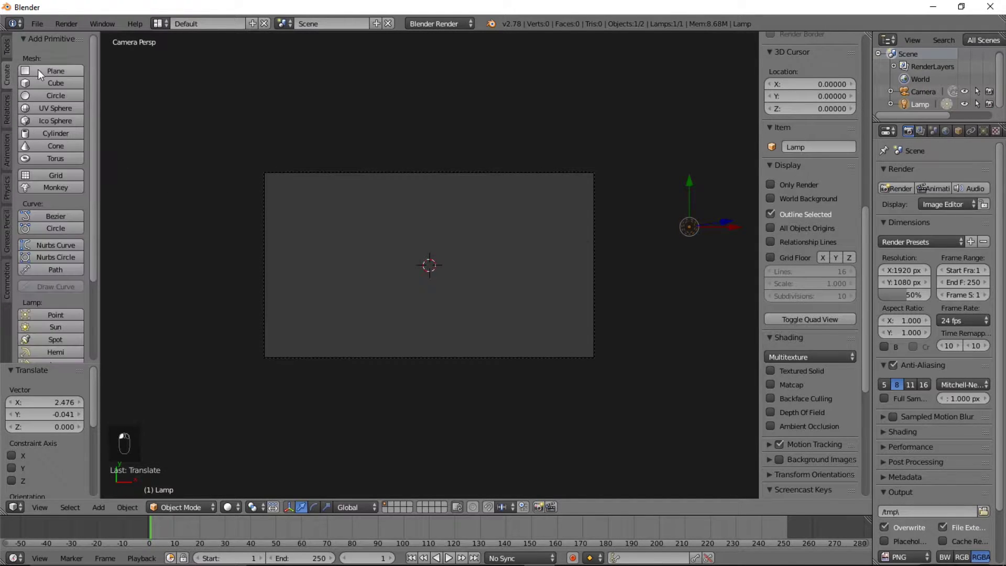
key("shift+a")
mouse_move(402, 268)
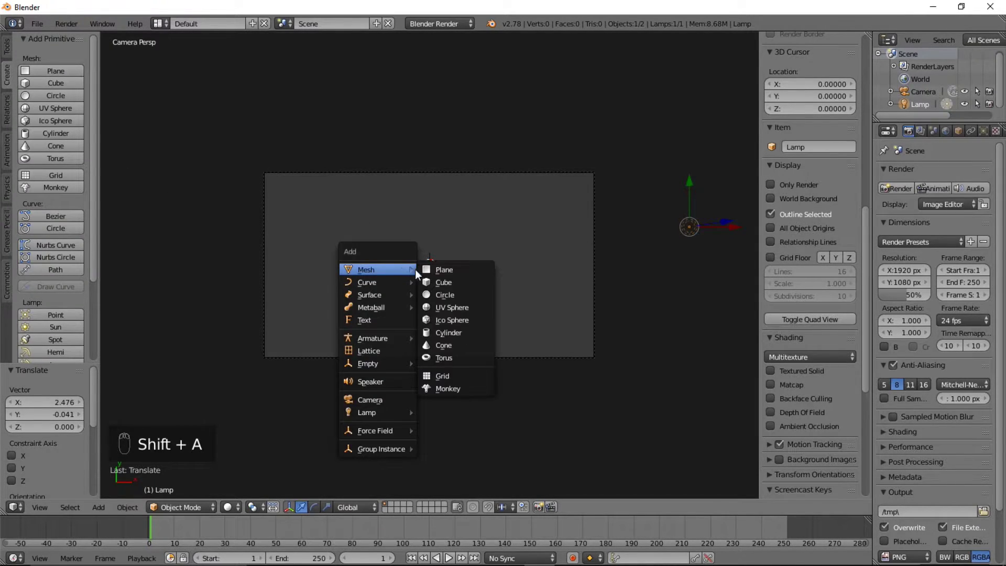
left_click(433, 269)
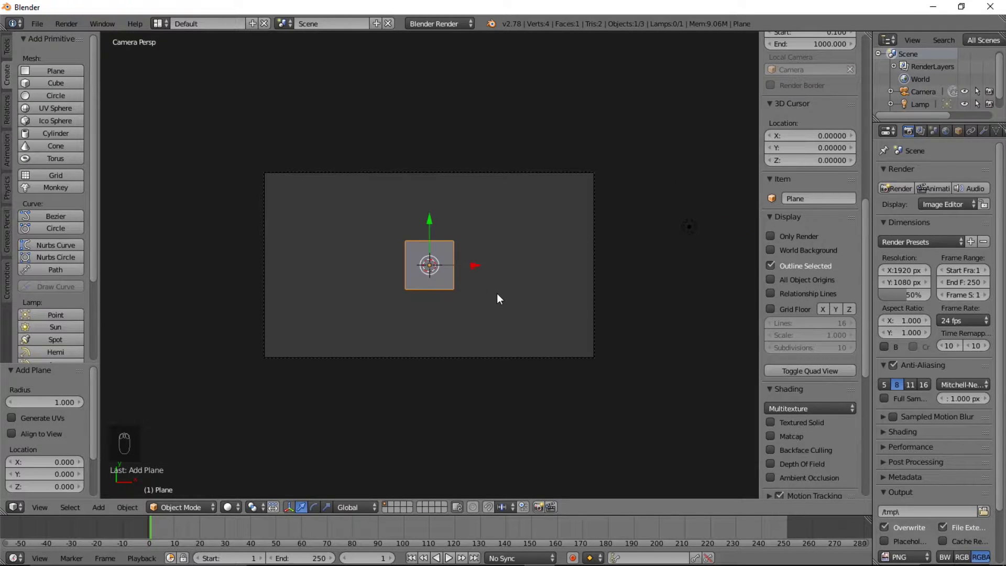
Scale the plane up about 12.886 times so it overfills the camera frame.
key("s")
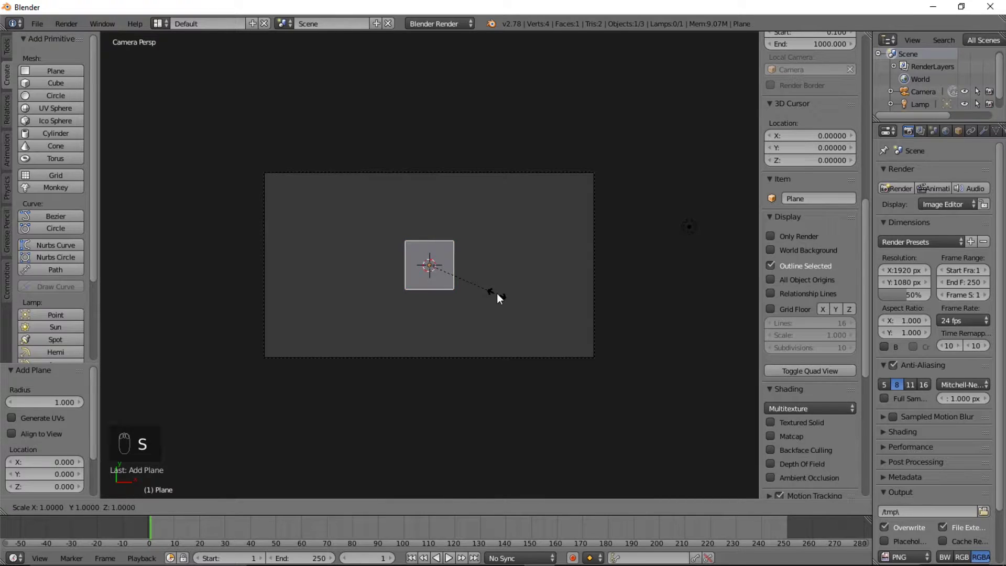
key("5")
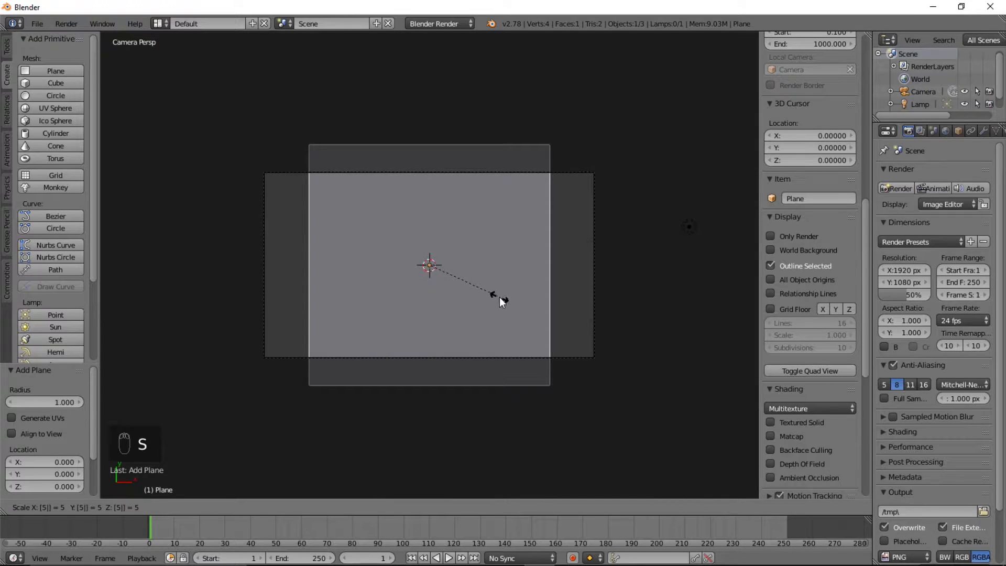
right_click(498, 295)
key("s")
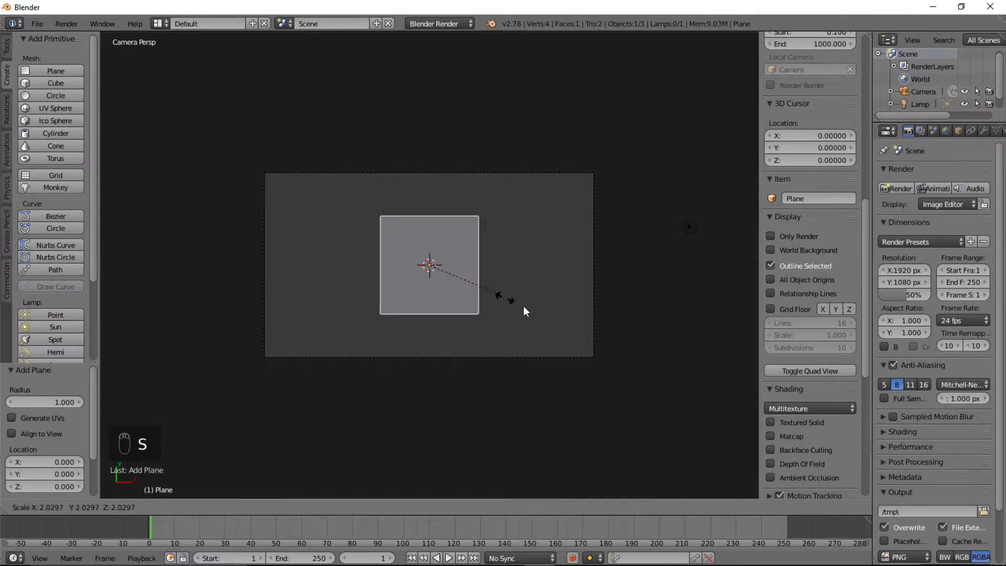
left_click(231, 464)
scroll(262, 398, "down", 3)
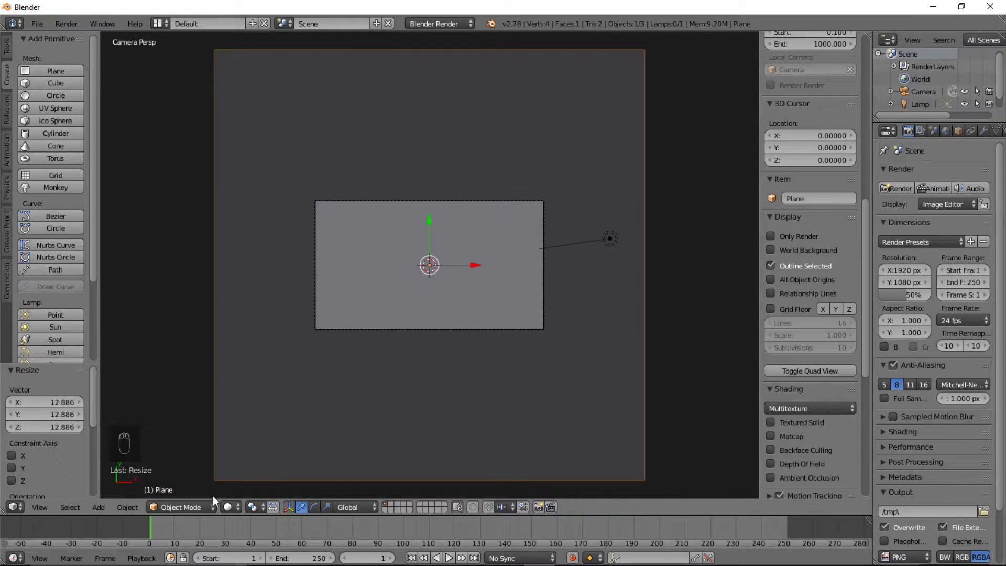
Switch the viewport shading to Material.
left_click(227, 507)
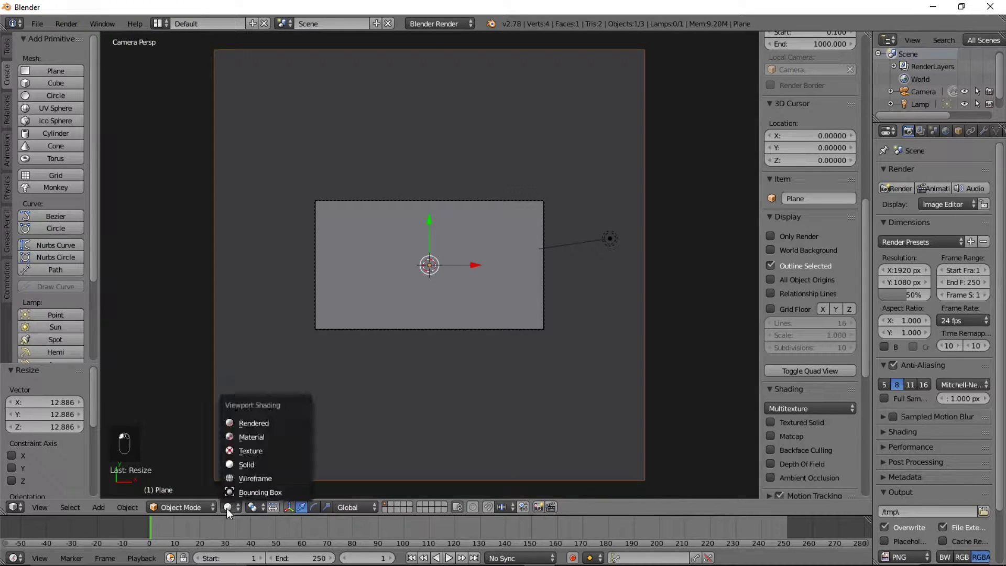
left_click(277, 439)
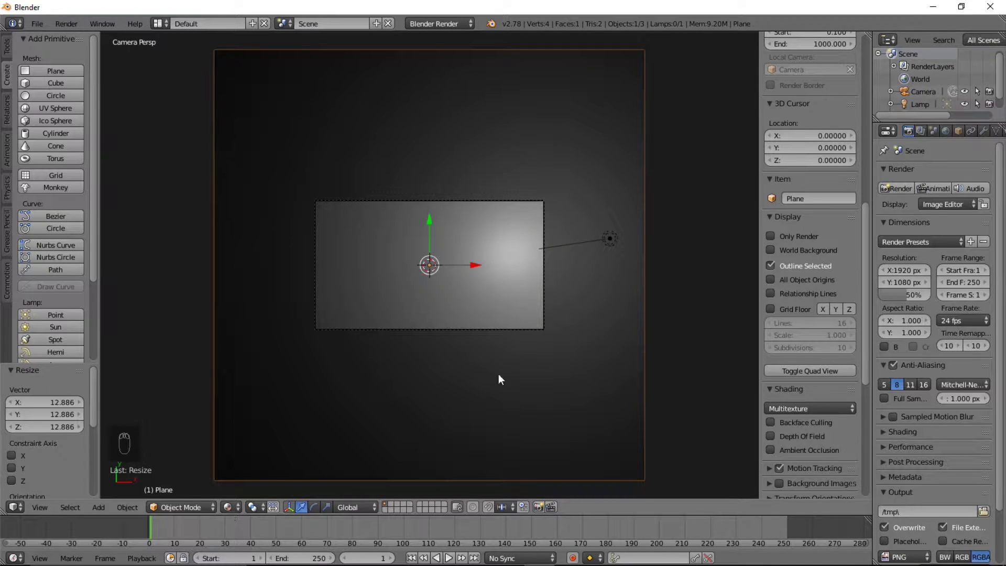
scroll(988, 134, "down", 2)
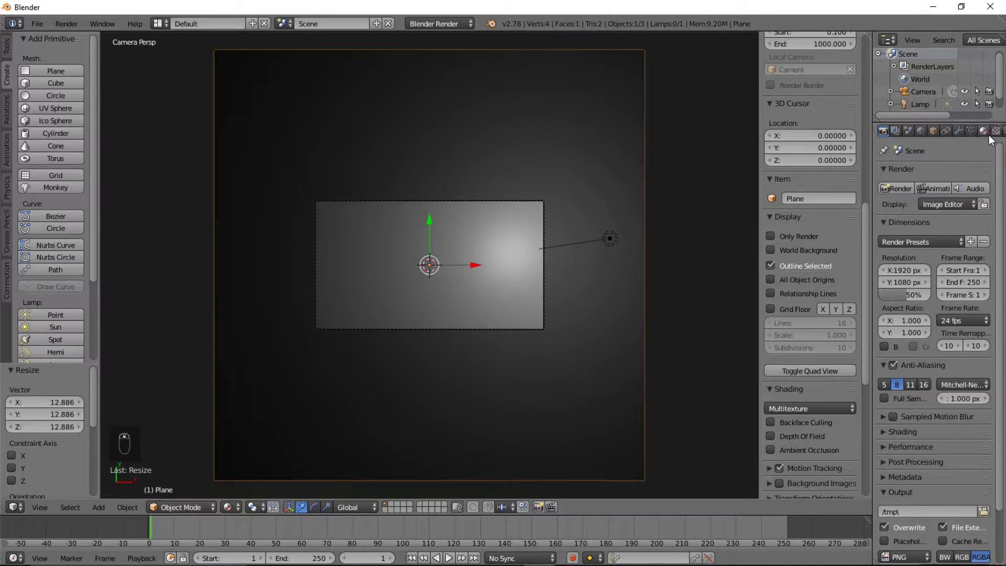
Give the plane a new material, Material.001, with Emit 1.00.
left_click(987, 134)
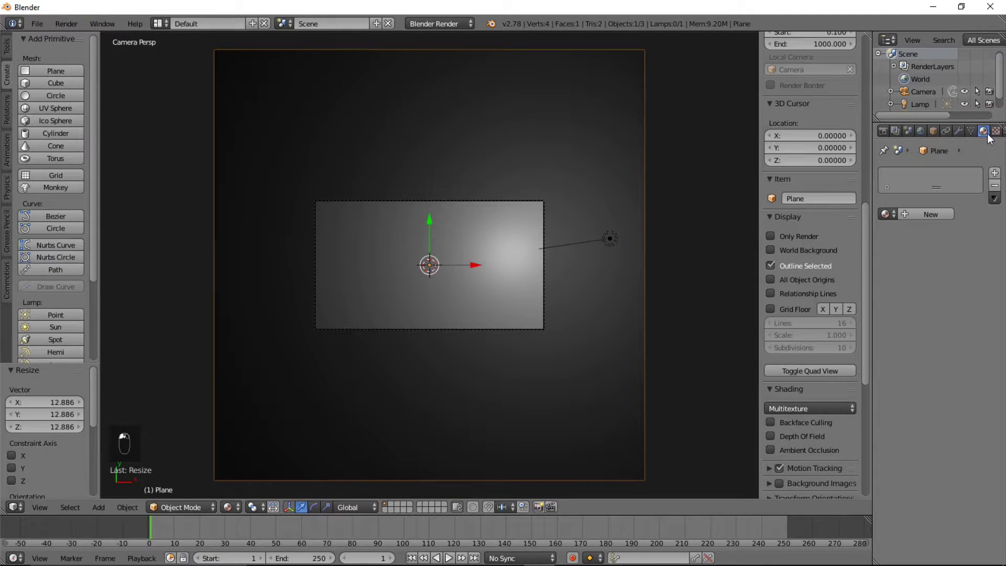
left_click(917, 215)
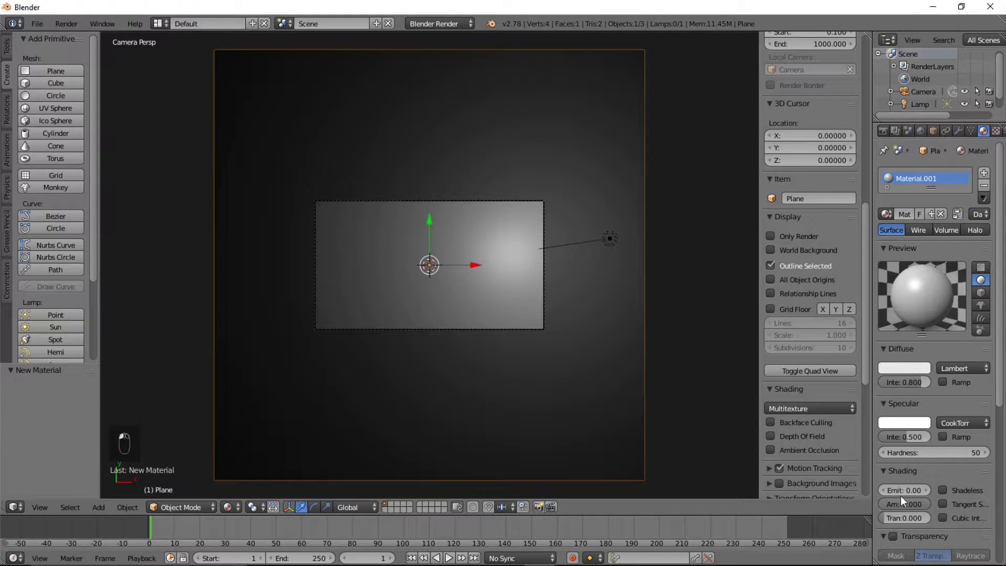
left_click(900, 491)
type("1")
key("Return")
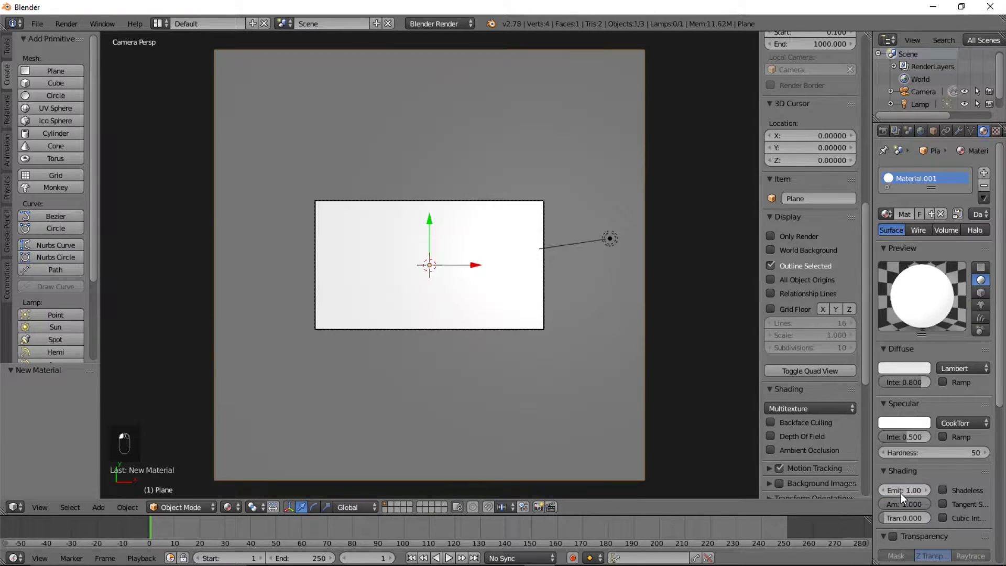
scroll(440, 327, "up", 2)
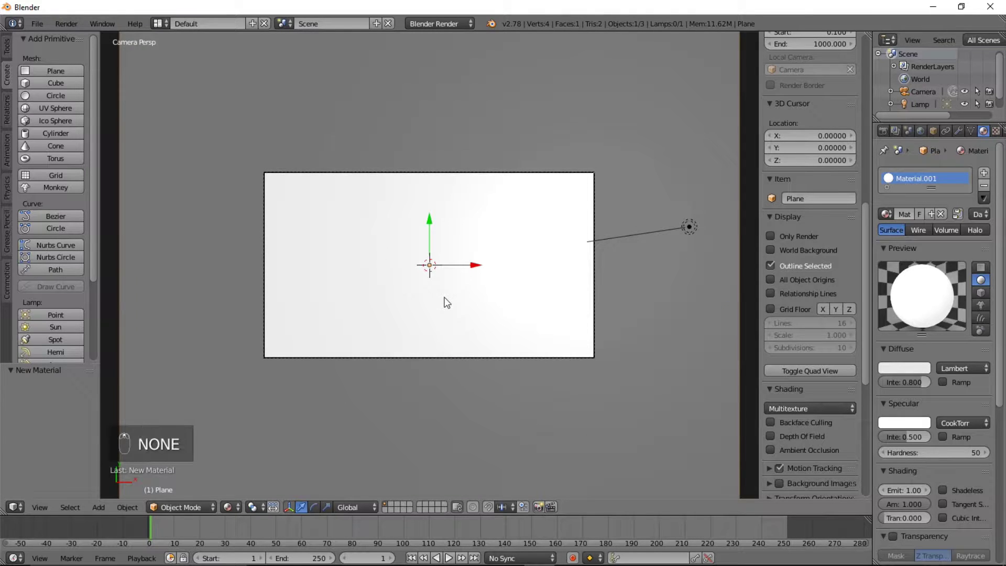
Add a text object at the scene centre.
key("shift+a")
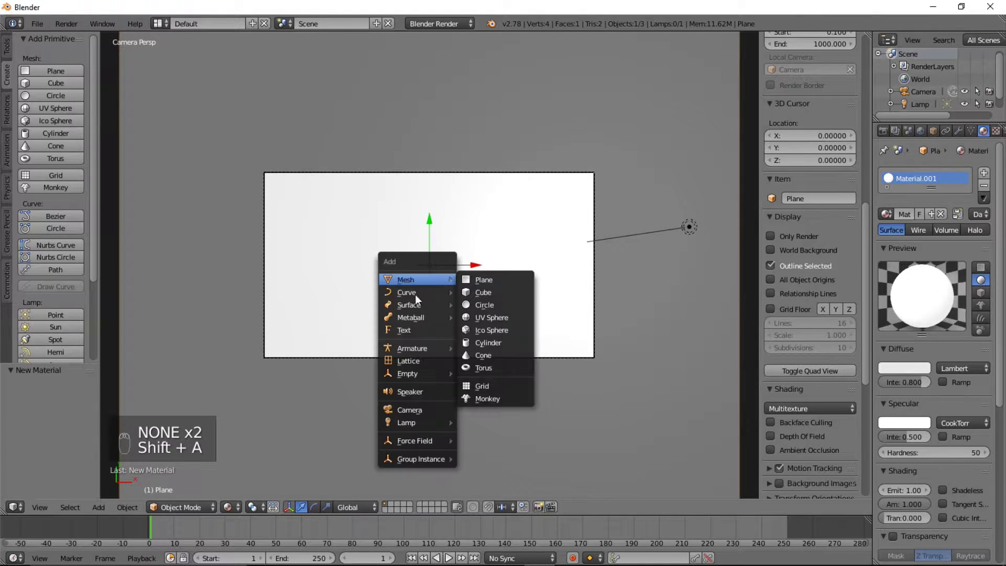
left_click(403, 331)
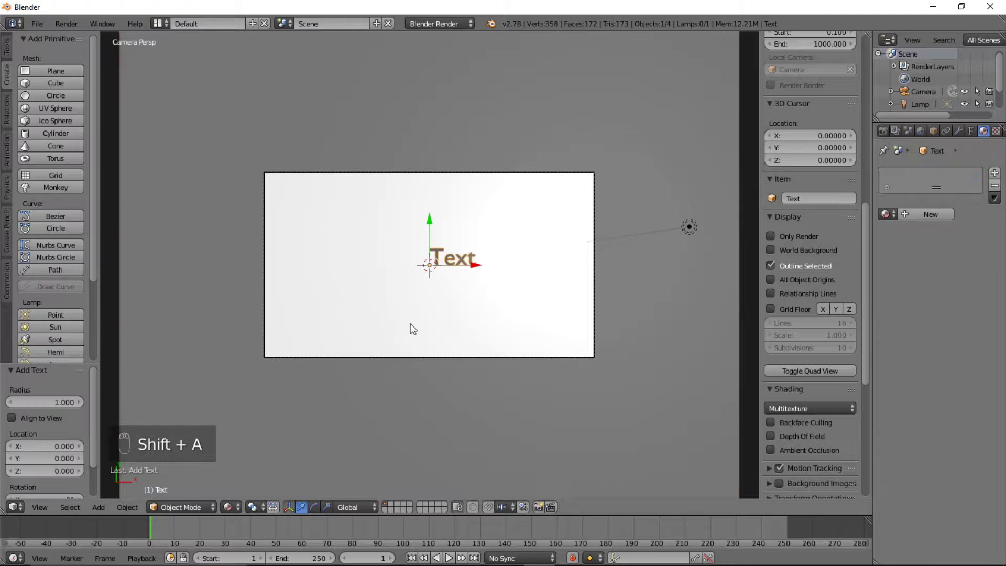
key("shift+a")
key("shift+a")
Replace the default 'Text' with 'YOUR TEXT' and return to object mode.
key("Tab")
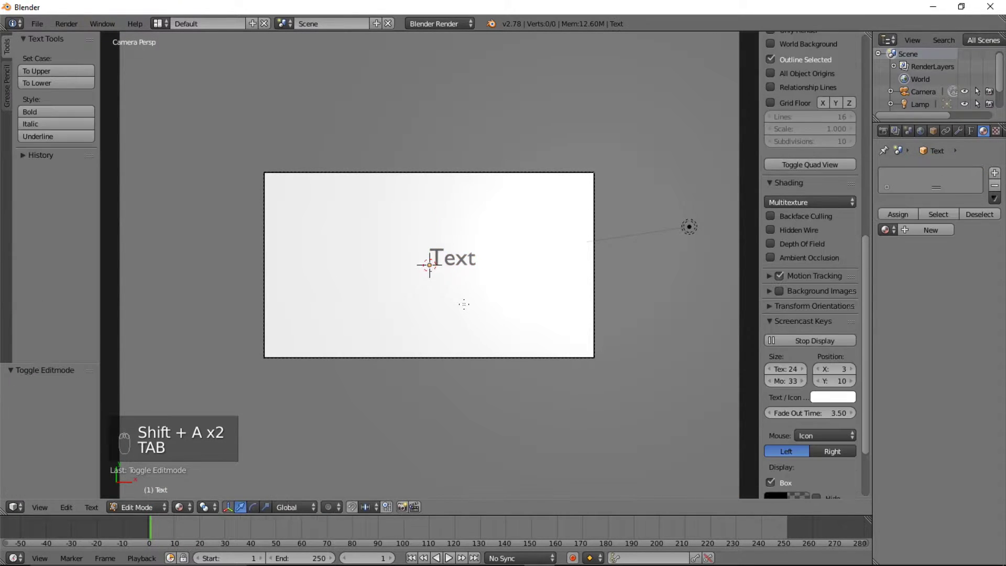
key("BackSpace")
key("BackSpace")
key("BackSpace")
key("BackSpace")
key("BackSpace")
key("BackSpace")
key("BackSpace")
key("BackSpace")
key("BackSpace")
key("BackSpace")
key("BackSpace")
key("BackSpace")
key("BackSpace")
key("BackSpace")
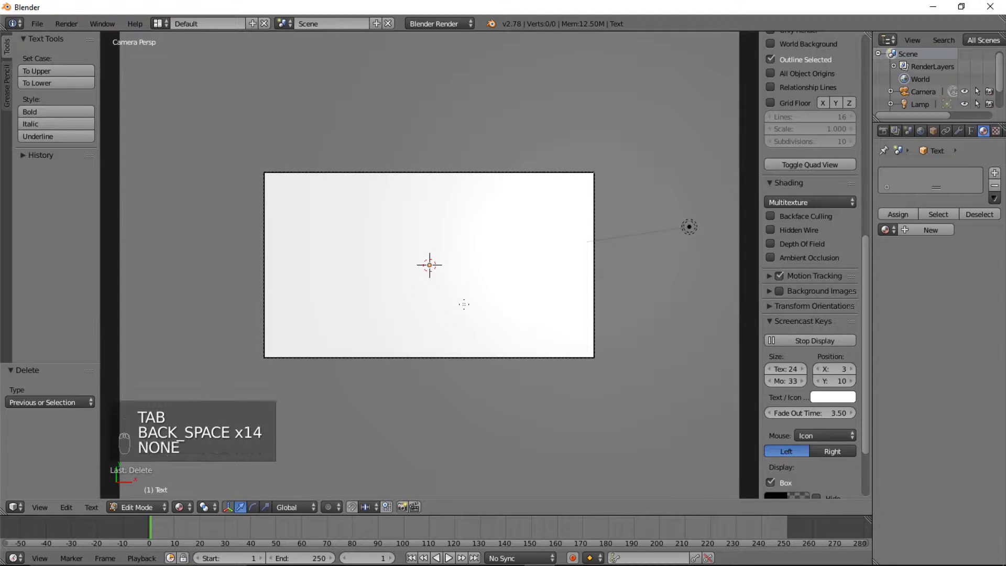
type("YOUR")
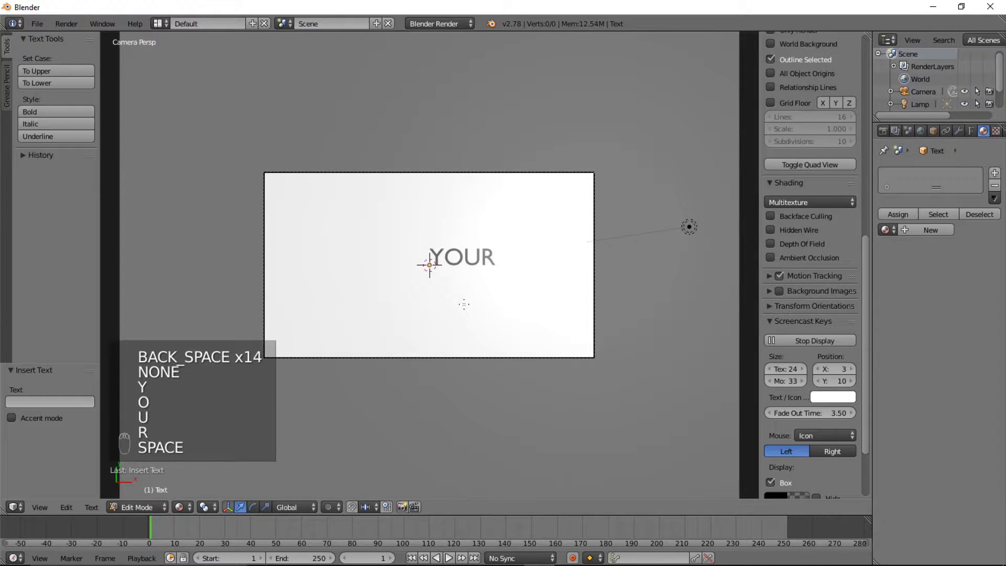
type(" TEXT")
key("Tab")
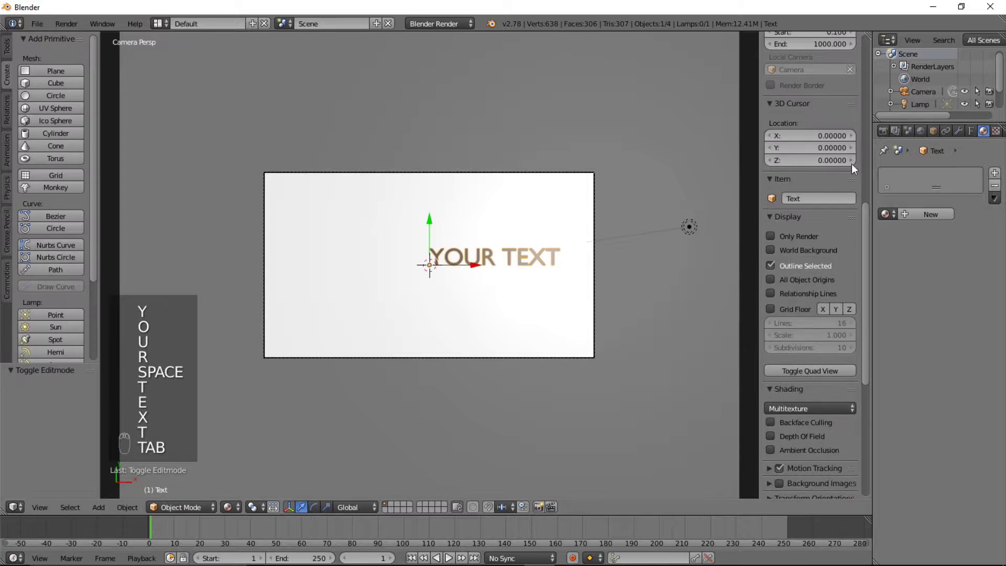
Give the text a new shadeless material with an orange diffuse colour.
left_click(939, 214)
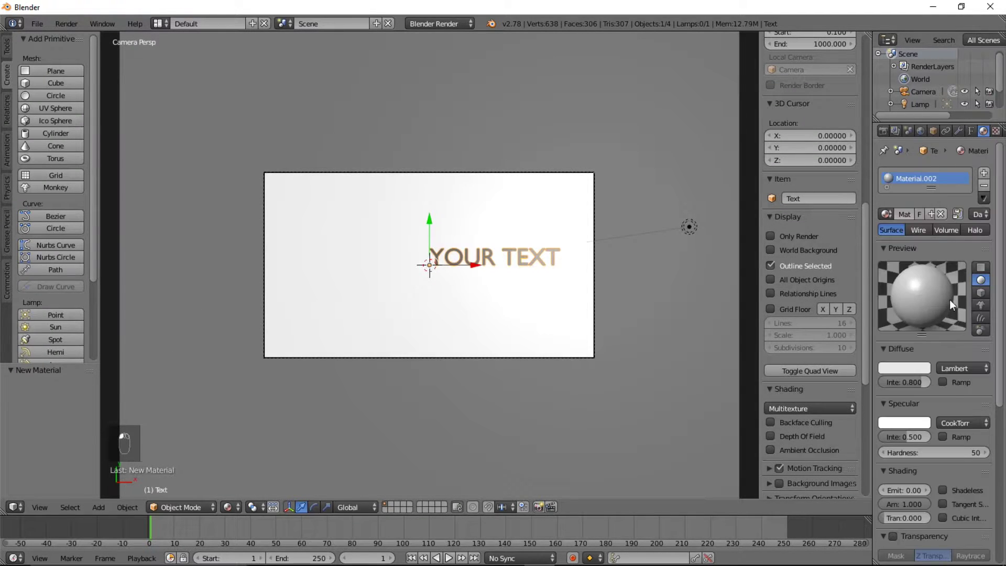
left_click(948, 487)
left_click(892, 368)
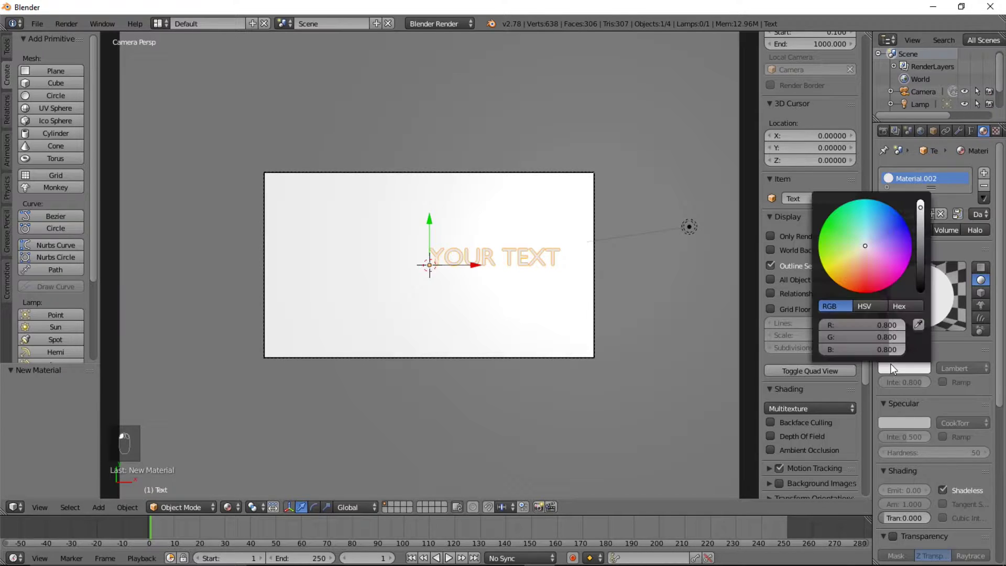
left_click_drag(865, 246, 838, 285)
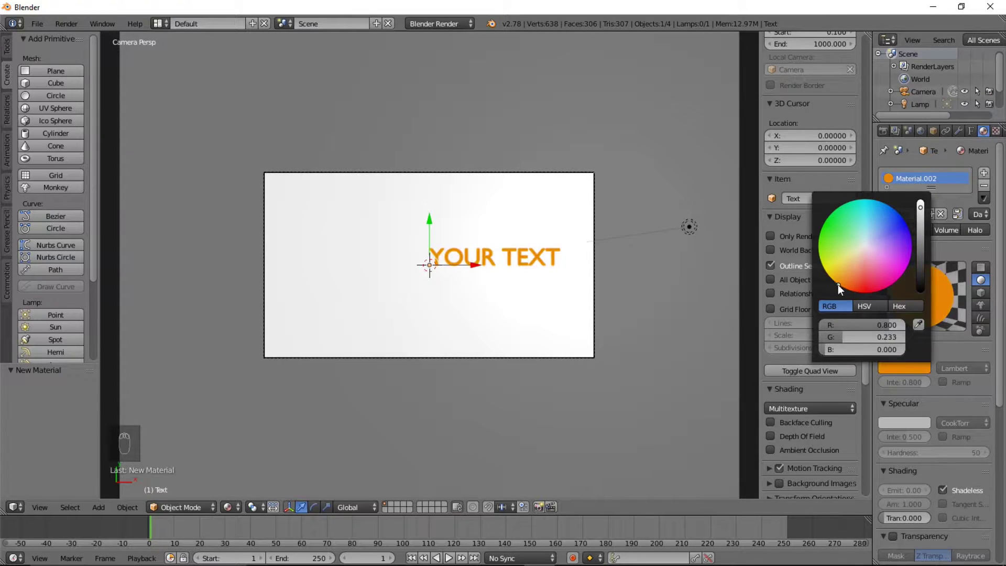
Set the text's paragraph alignment to Center.
left_click(972, 132)
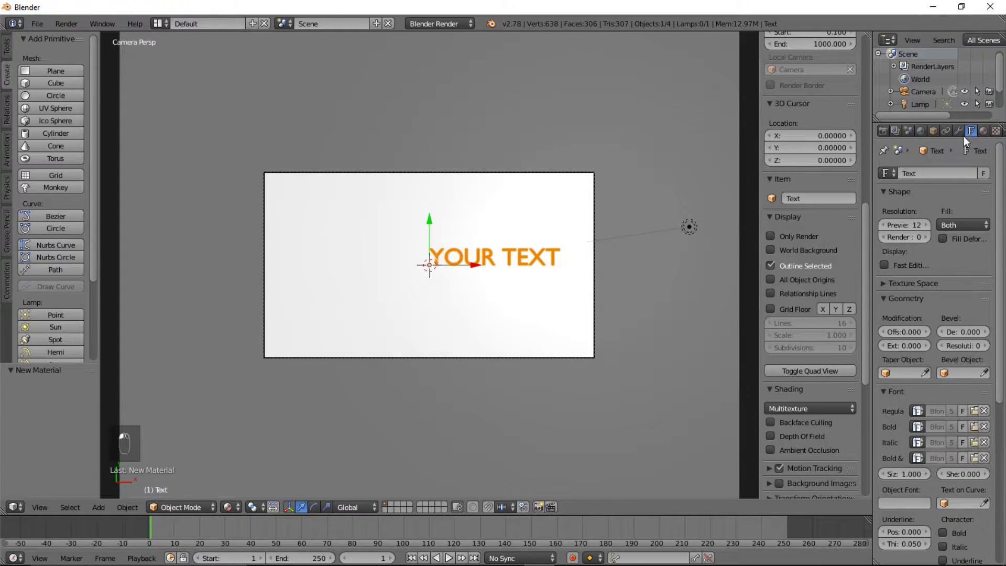
scroll(947, 407, "down", 6)
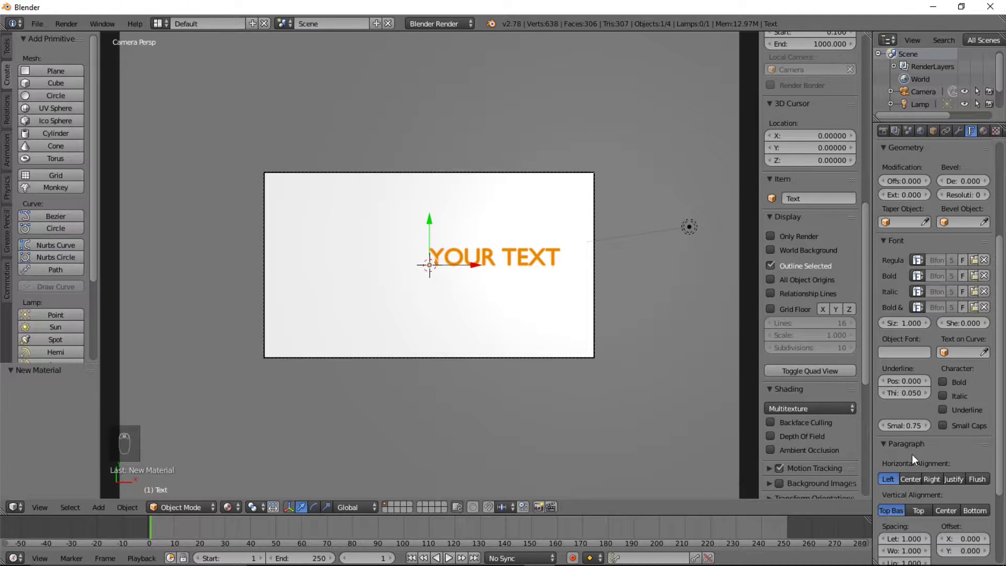
left_click(909, 479)
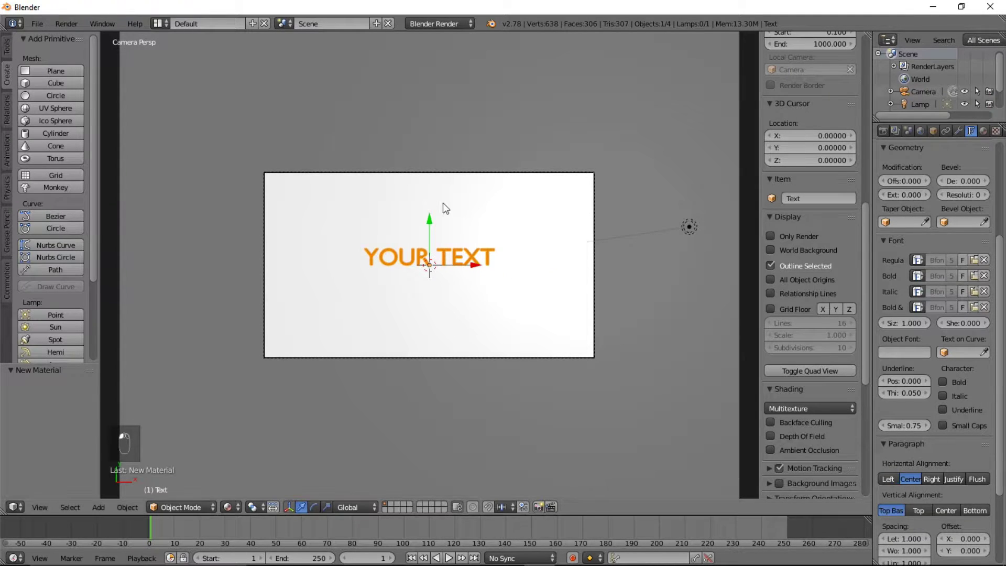
Move the text slightly down along Y to about -0.052.
left_click_drag(429, 220, 430, 230)
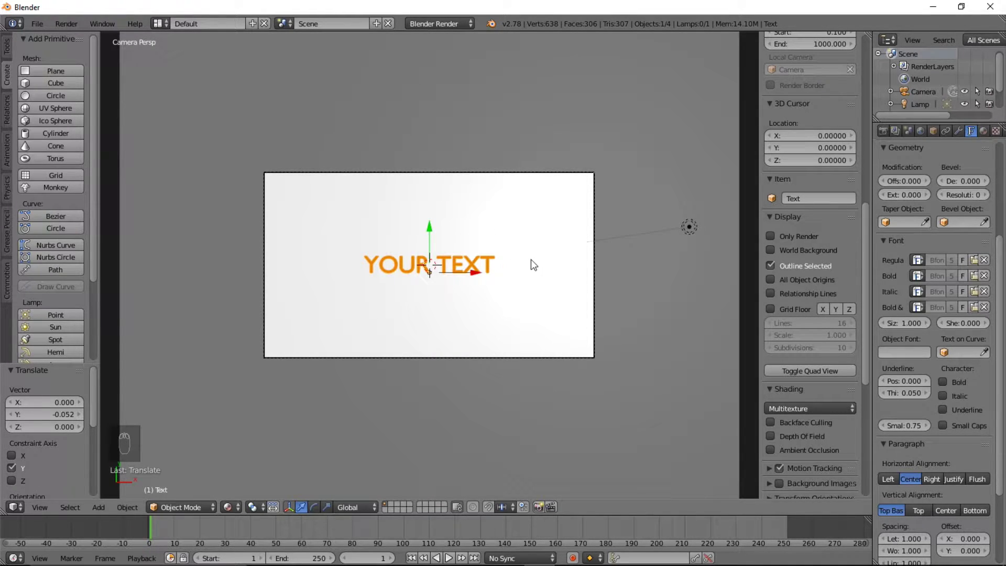
scroll(315, 231, "down", 3)
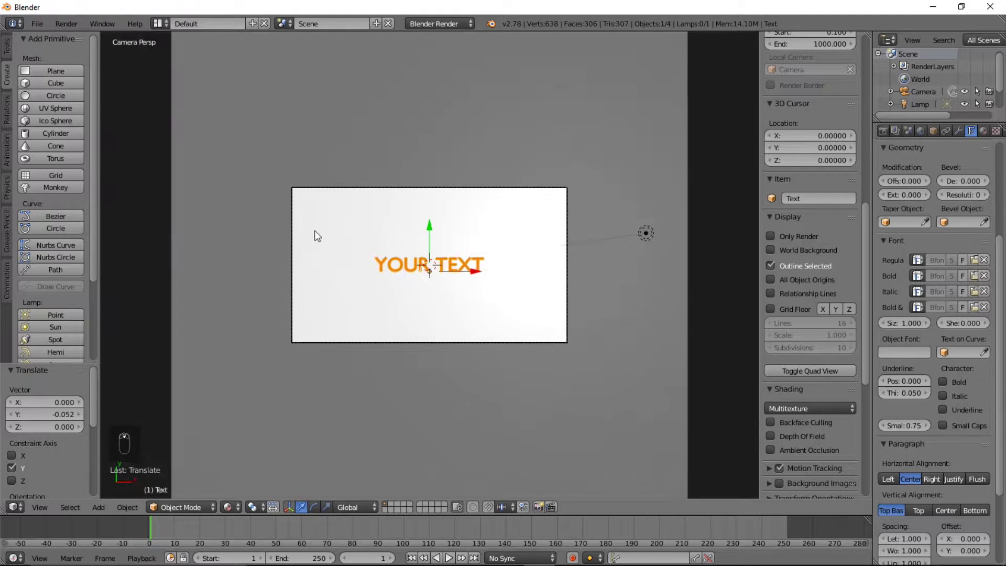
scroll(272, 244, "up", 1)
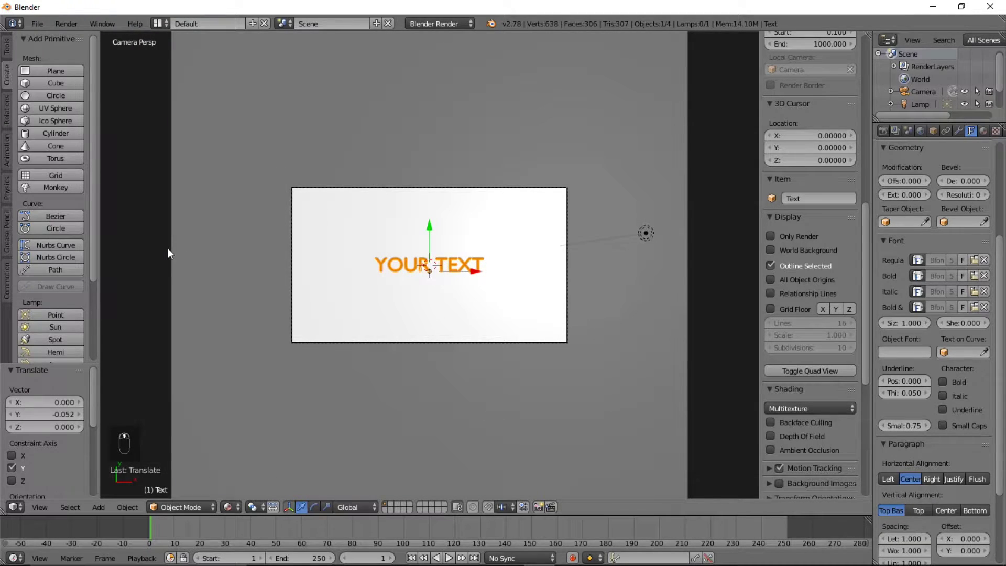
scroll(159, 247, "up", 1)
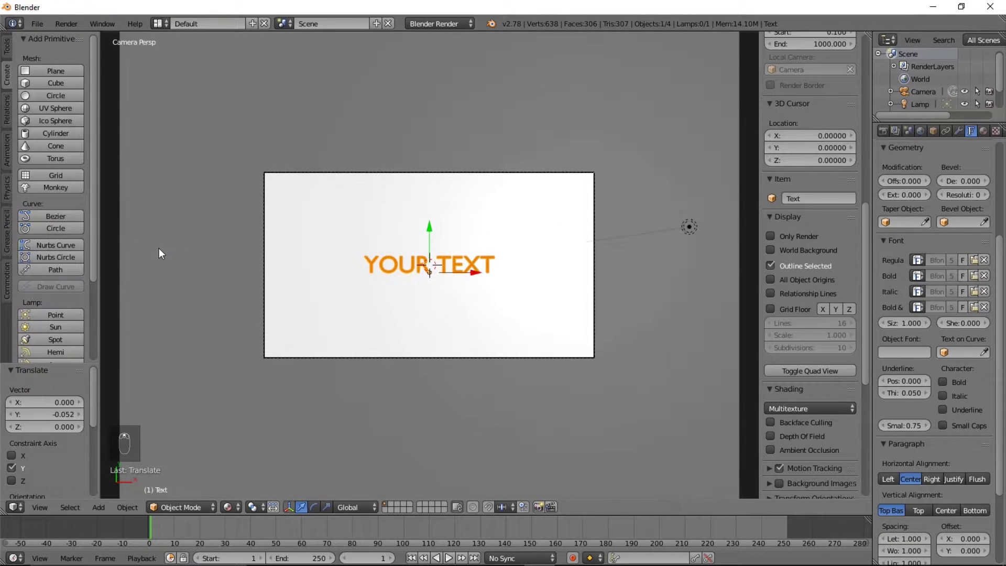
Make the backdrop plane's diffuse colour deep blue with specular intensity 0.
right_click(134, 243)
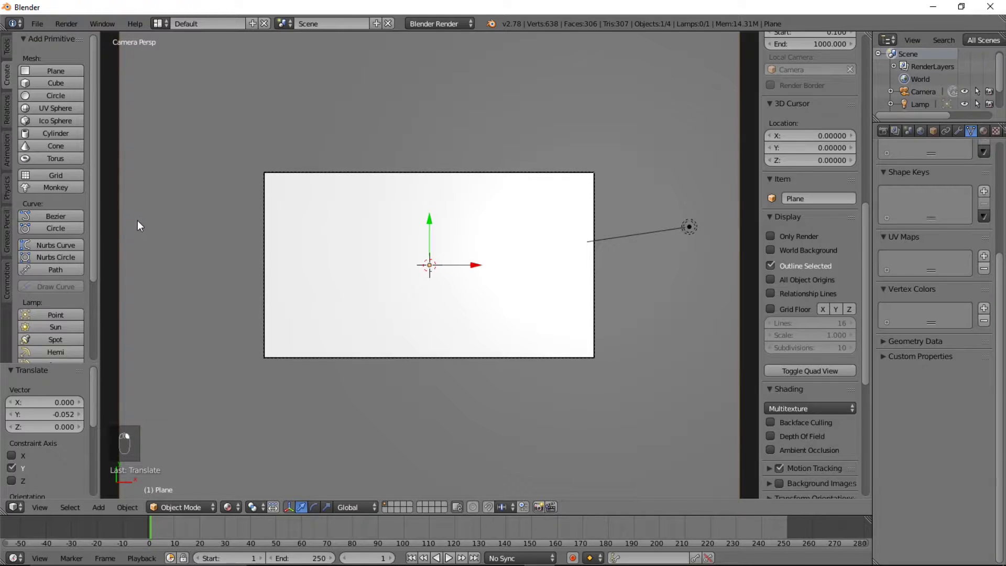
left_click(984, 131)
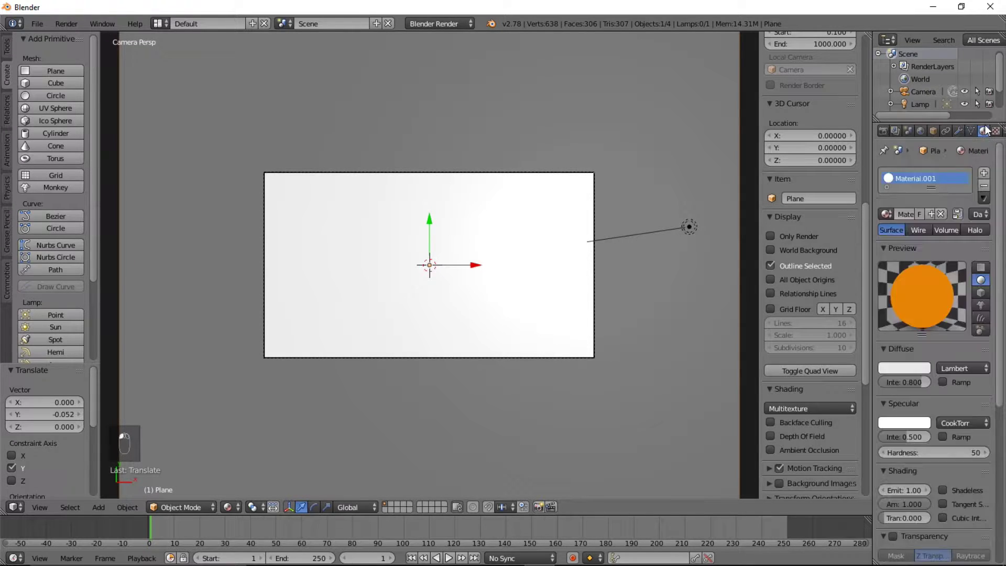
left_click(907, 366)
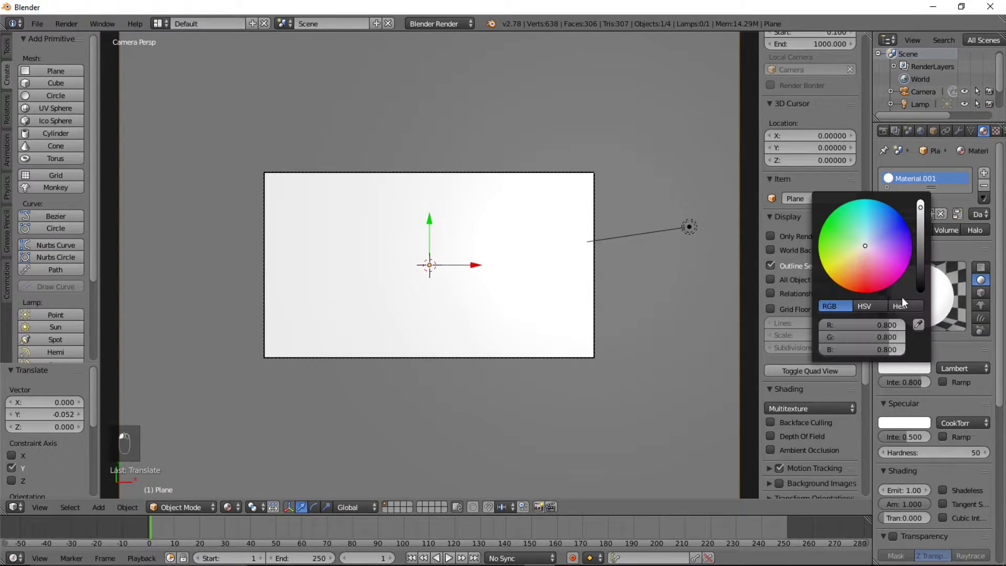
left_click_drag(865, 246, 901, 214)
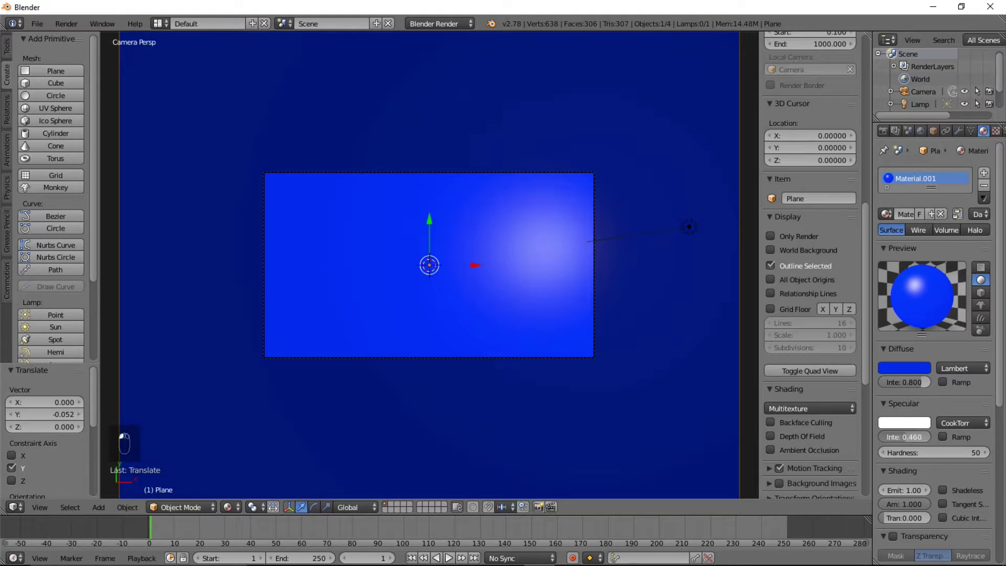
left_click_drag(905, 437, 760, 415)
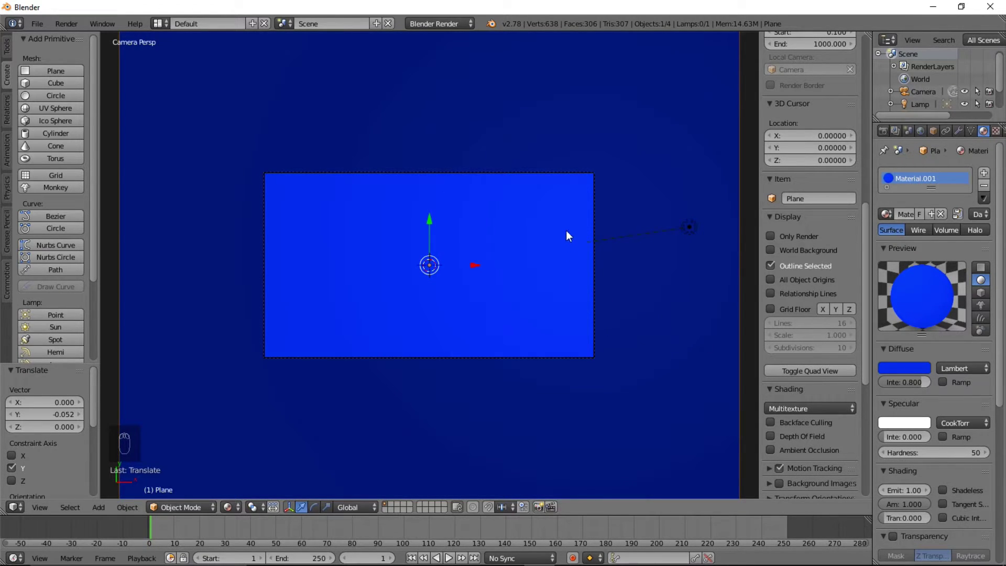
Lower the plane along Z by 0.462, behind the text.
key("g")
key("z")
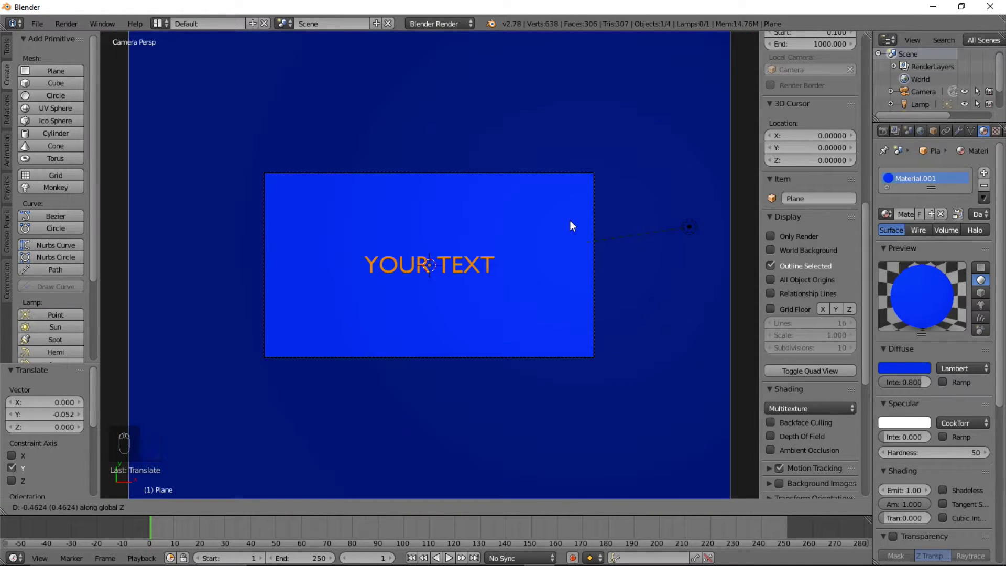
left_click(568, 224)
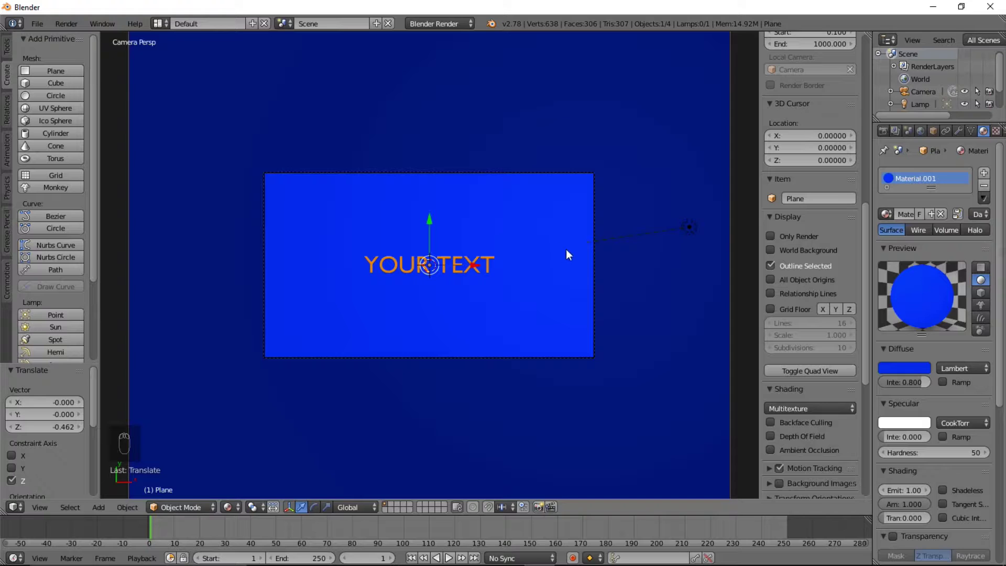
scroll(525, 264, "up", 1)
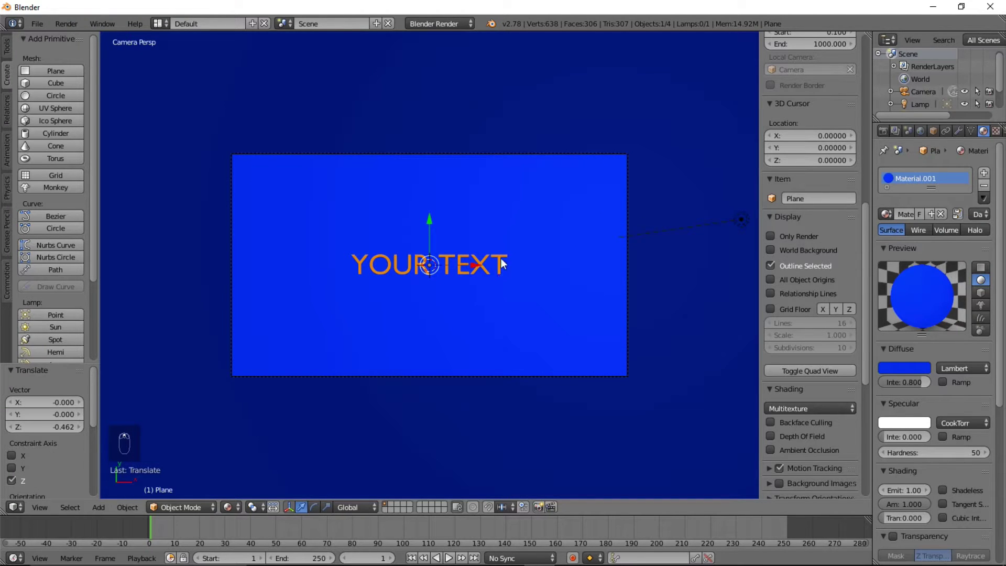
scroll(480, 263, "down", 1)
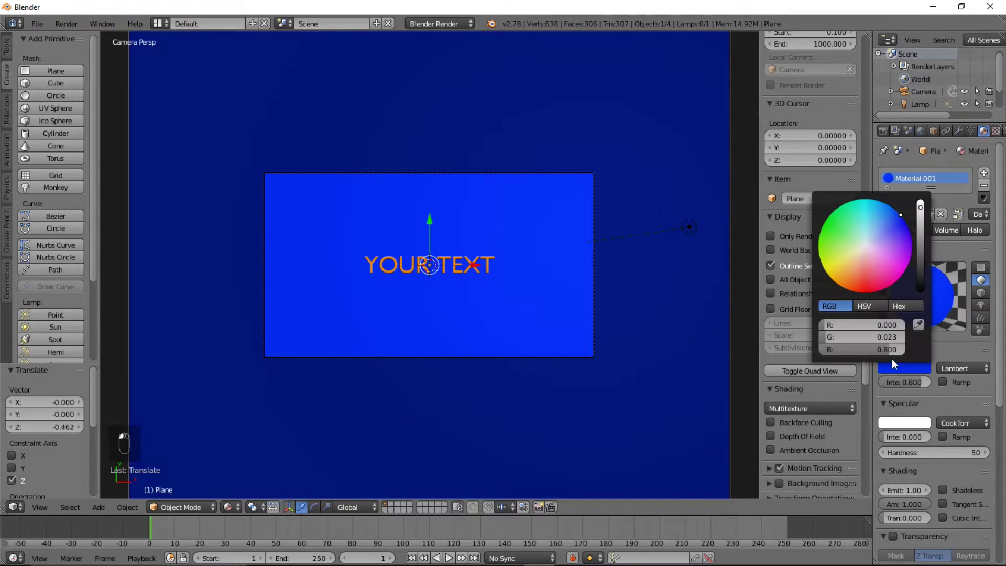
Lighten the plane's diffuse colour to a pale blue.
left_click(894, 367)
left_click(876, 233)
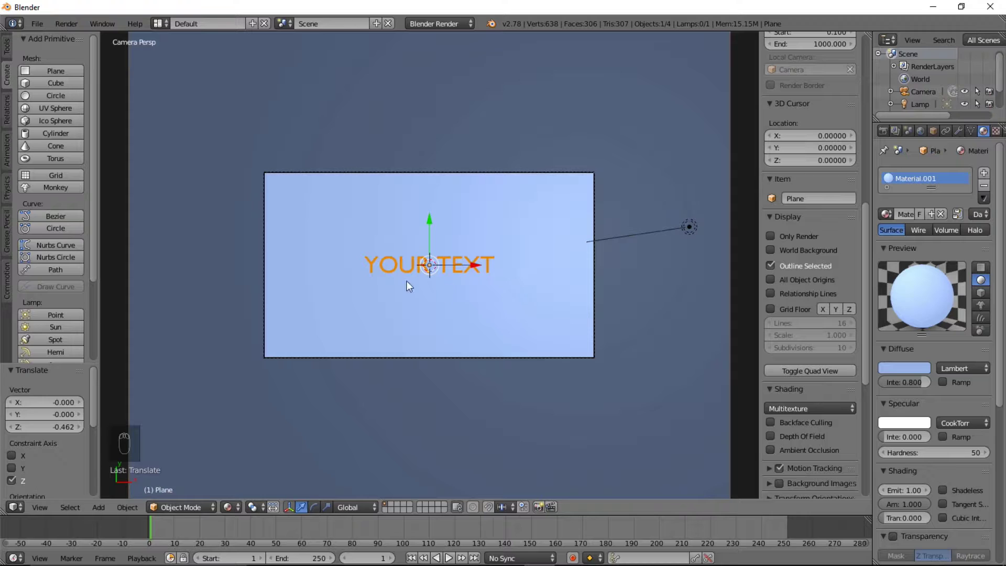
scroll(529, 258, "up", 1)
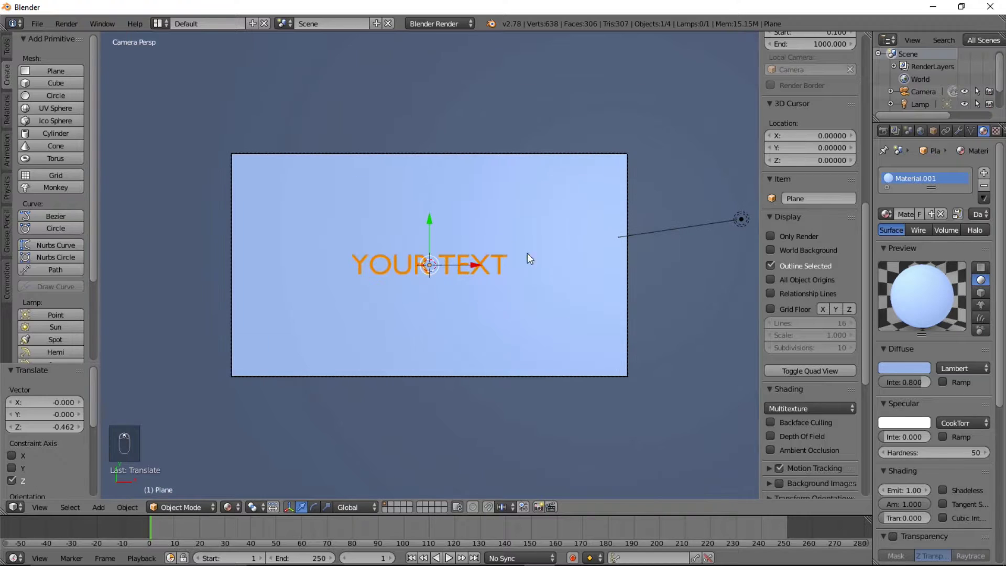
Make the lamp a Spot lamp with Buffer Shadow, then widen the Properties editor.
right_click(741, 220)
scroll(772, 212, "down", 2)
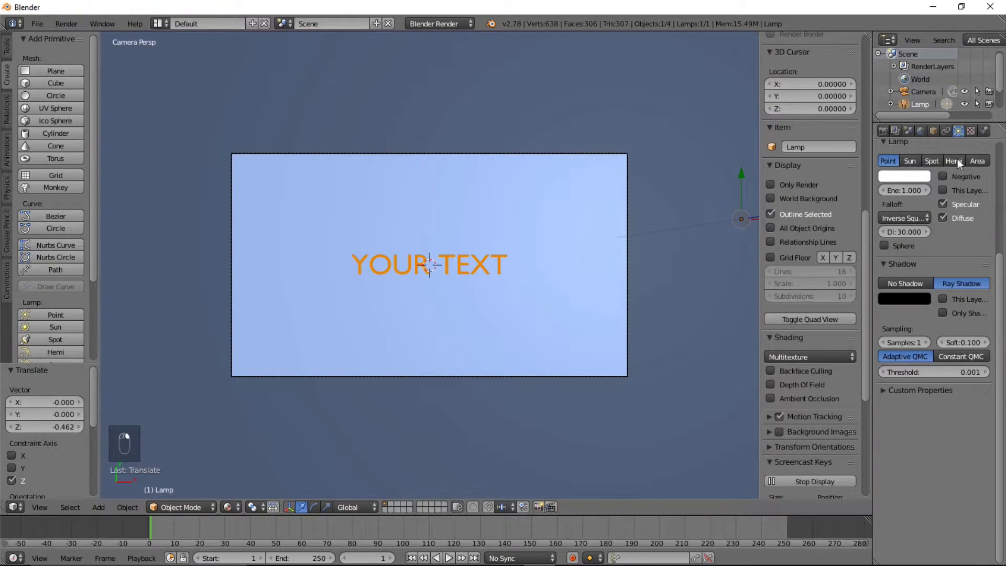
left_click(932, 161)
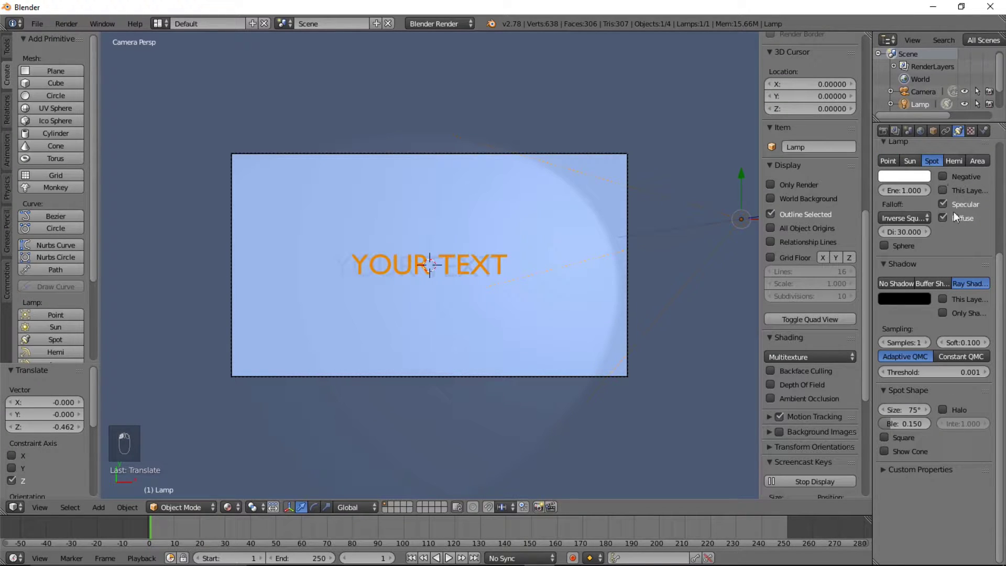
key("Home")
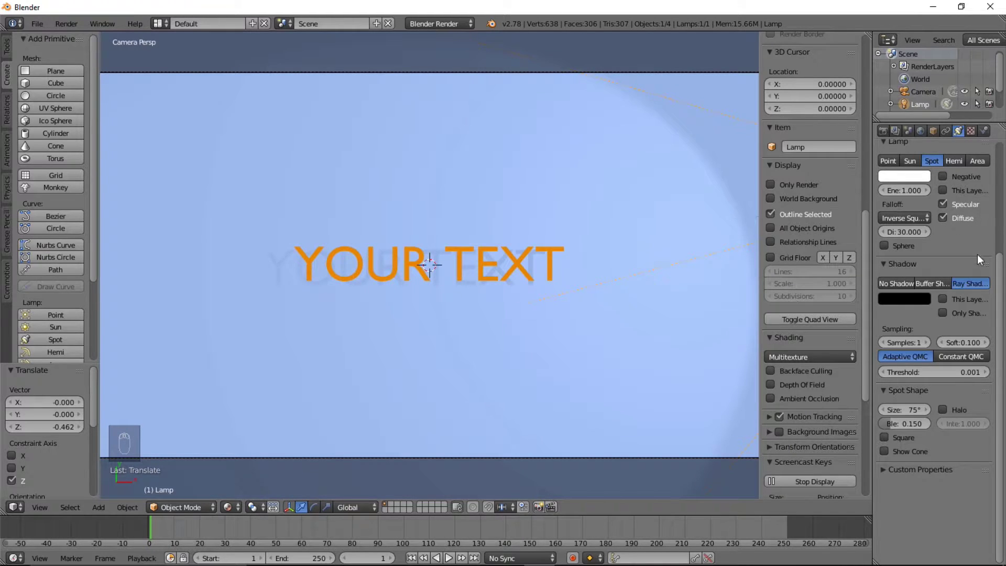
scroll(953, 252, "up", 2)
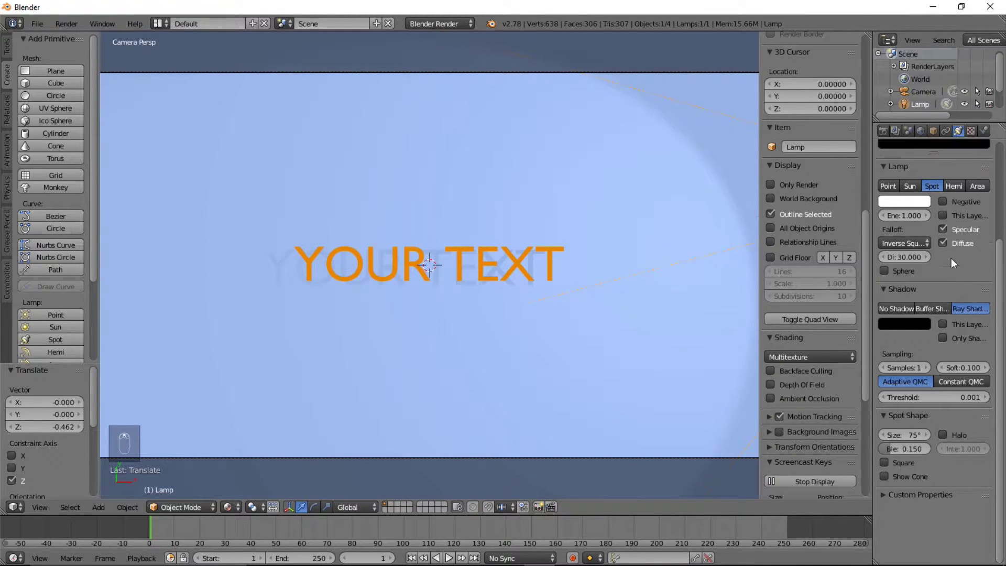
left_click(938, 307)
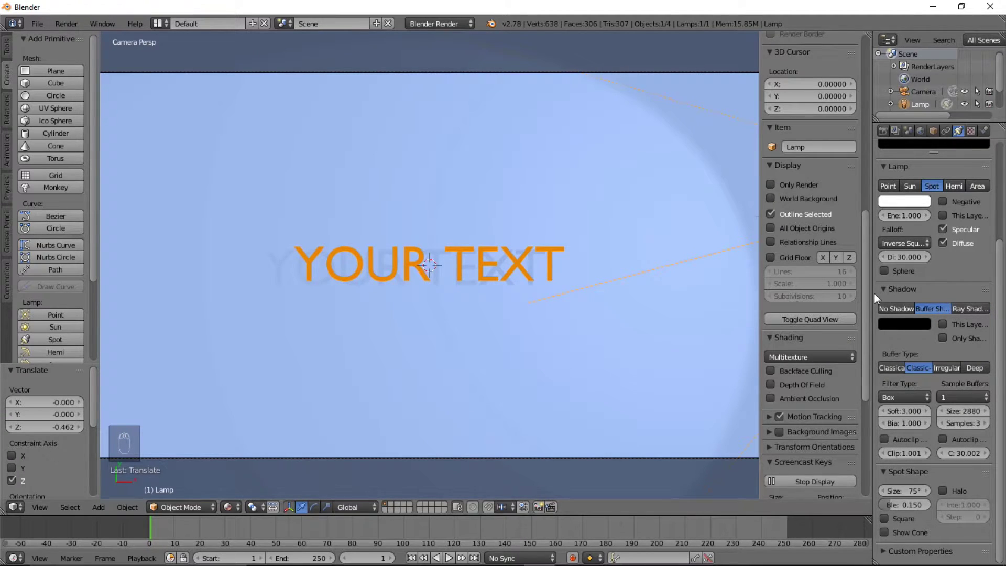
left_click_drag(871, 293, 808, 294)
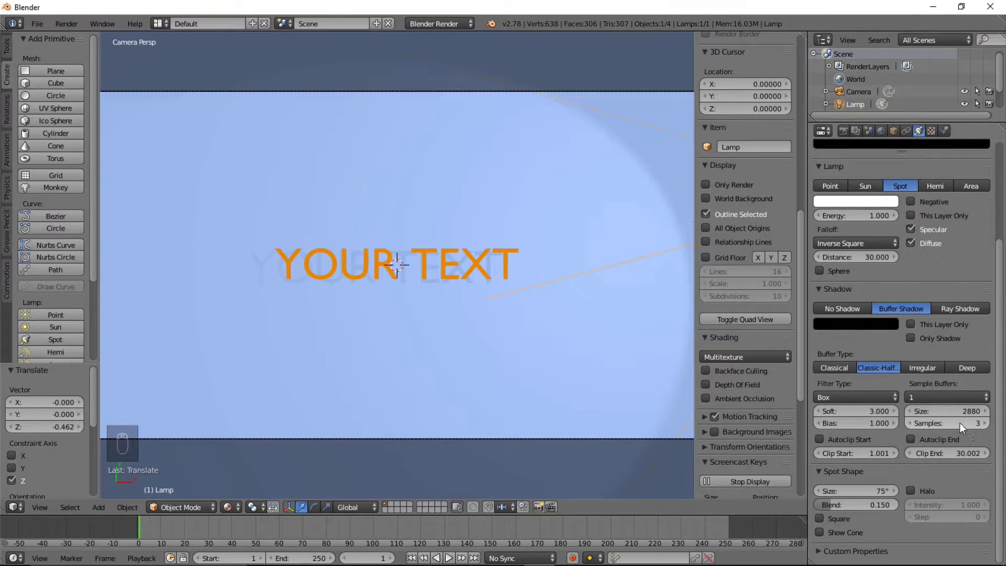
Zoom the camera view of YOUR TEXT in and out to inspect the composition.
scroll(524, 353, "down", 3)
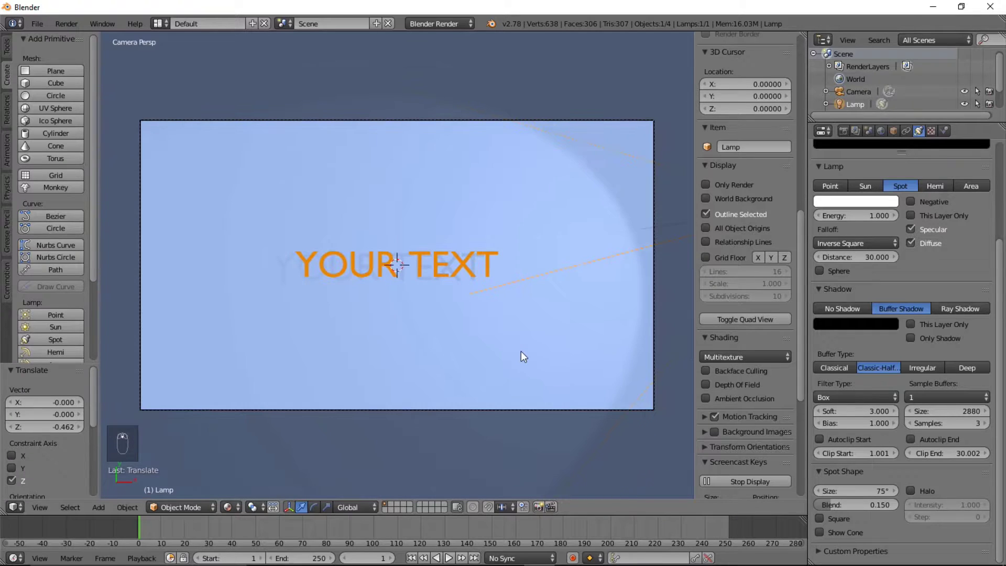
scroll(521, 351, "up", 1)
scroll(527, 352, "down", 1)
scroll(529, 350, "down", 1)
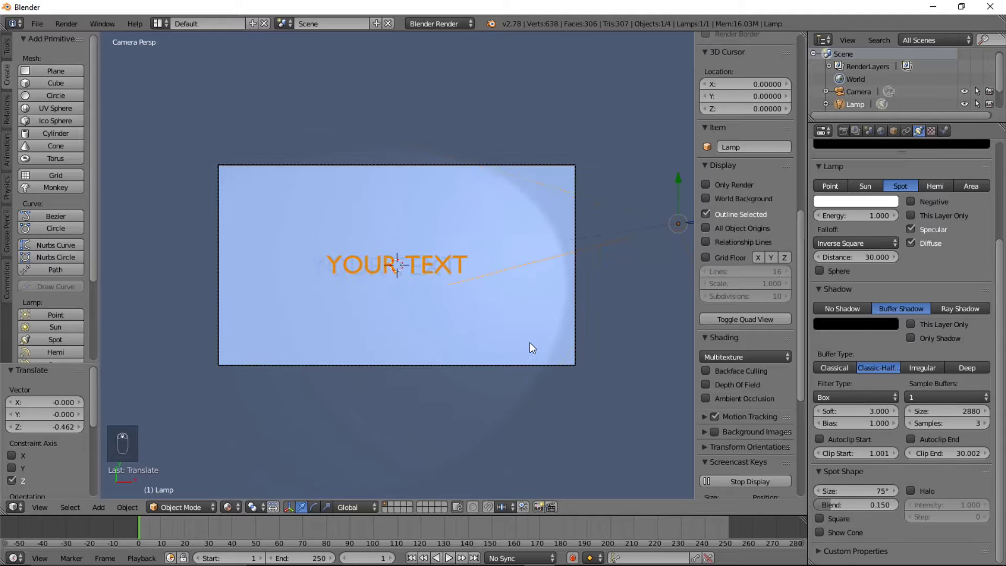
scroll(530, 338, "down", 1)
scroll(530, 338, "up", 2)
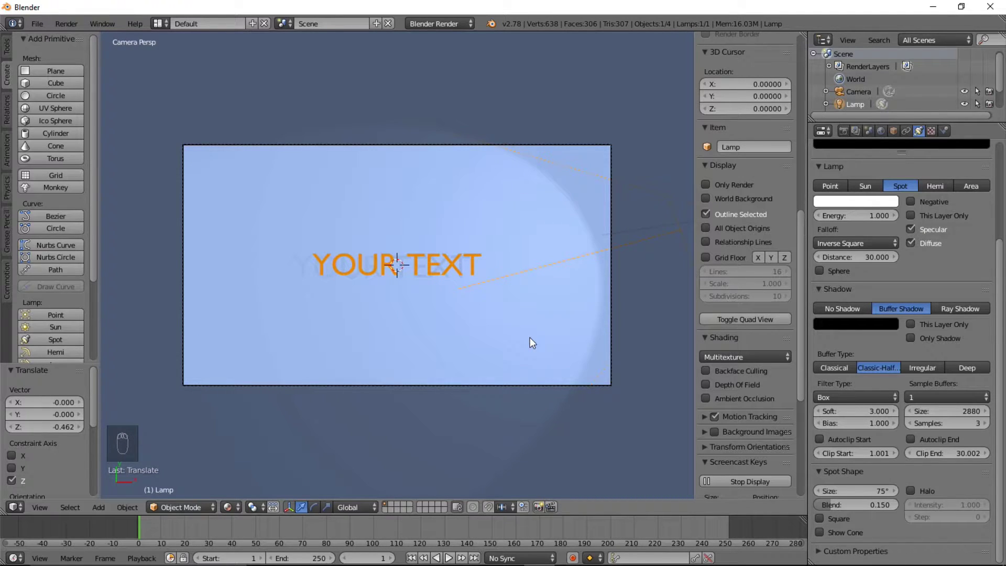
scroll(530, 337, "up", 7)
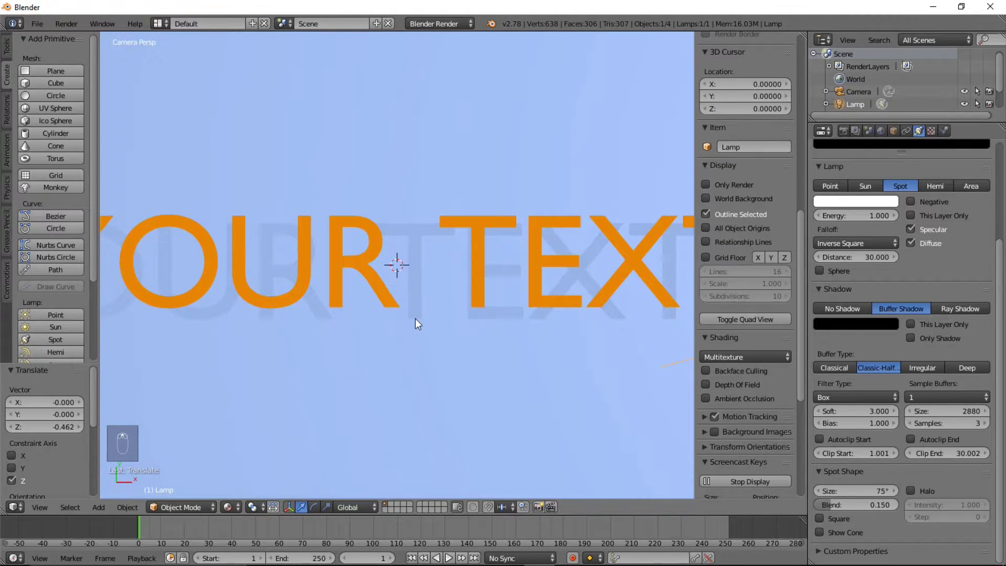
scroll(415, 319, "up", 4)
scroll(411, 259, "down", 6)
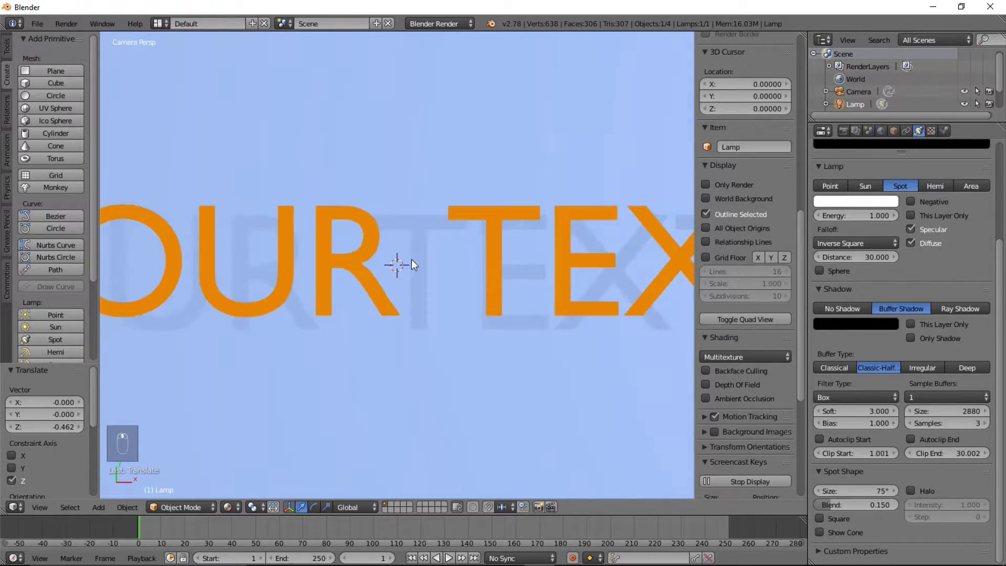
scroll(336, 295, "down", 2)
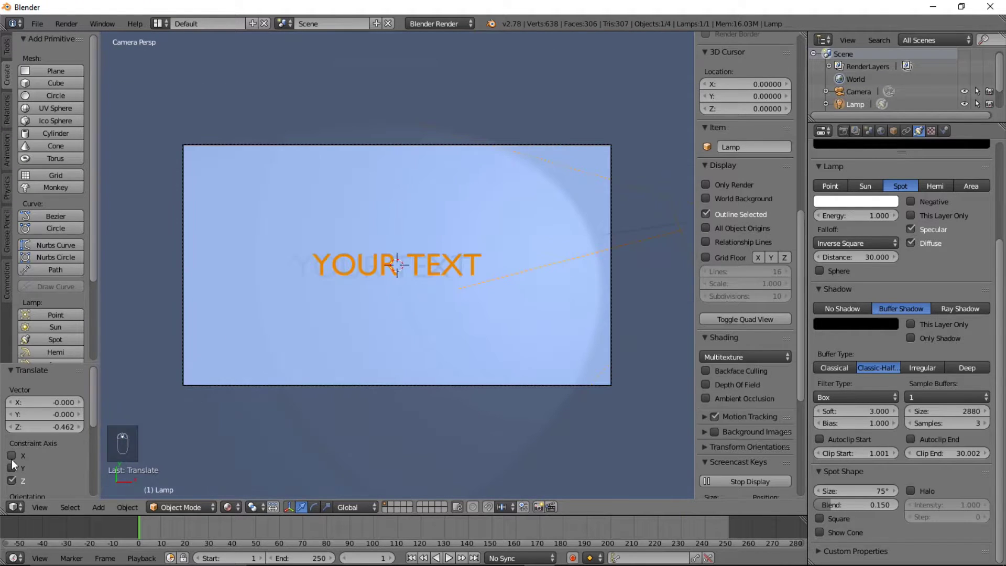
Split off a left area as User Preferences and keep Window Draw MultiSample at 8.
left_click_drag(4, 511, 373, 519)
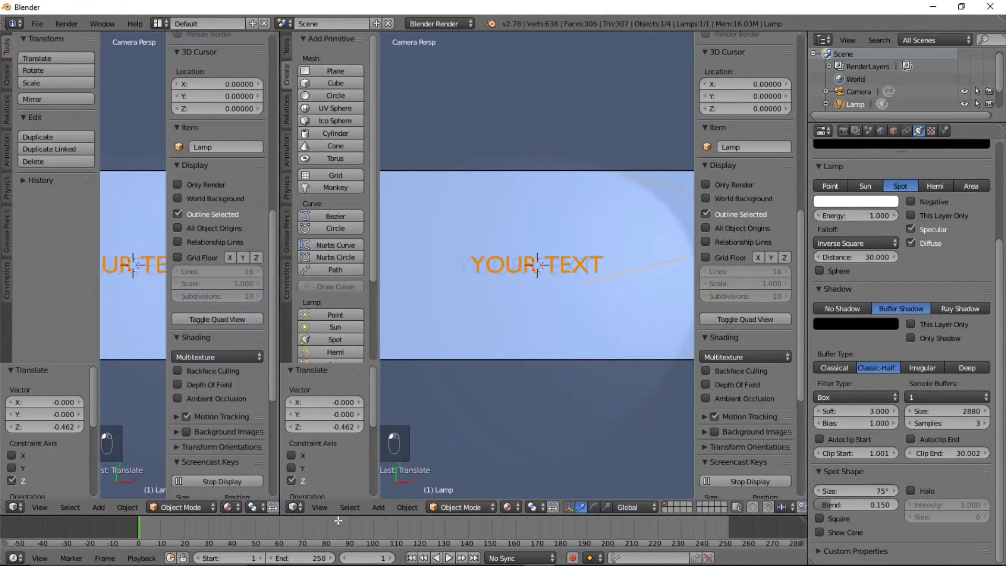
left_click(15, 507)
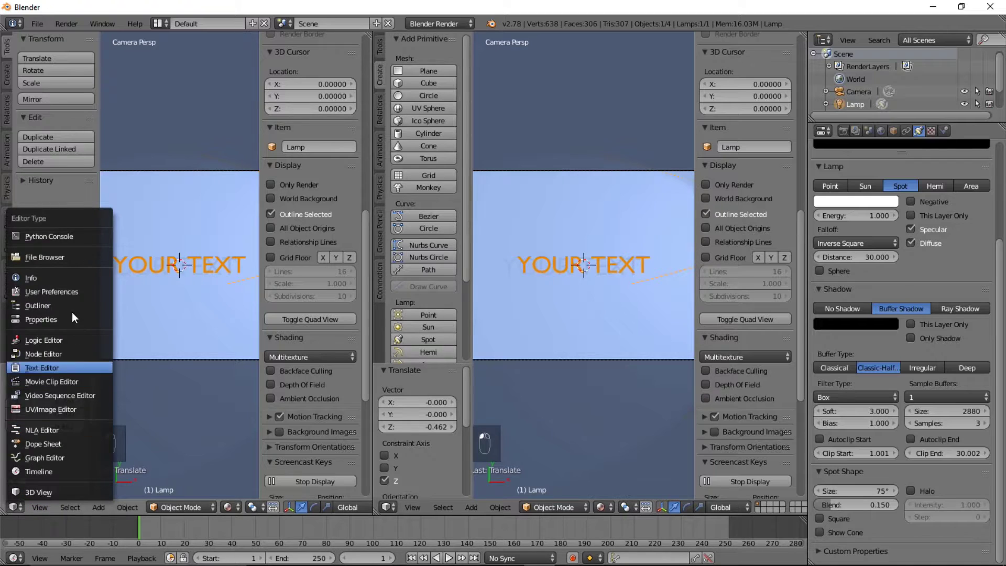
key("Return")
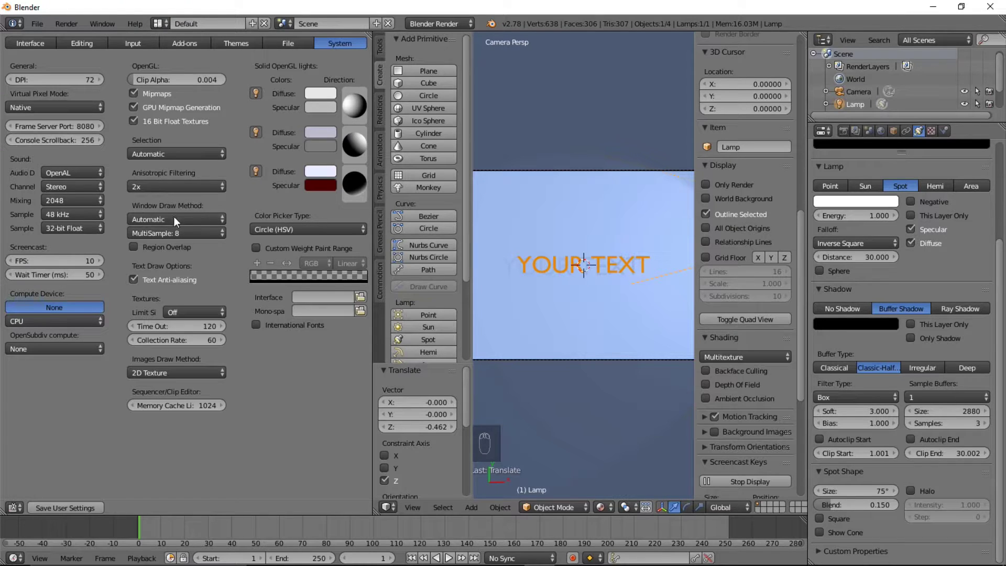
left_click(169, 234)
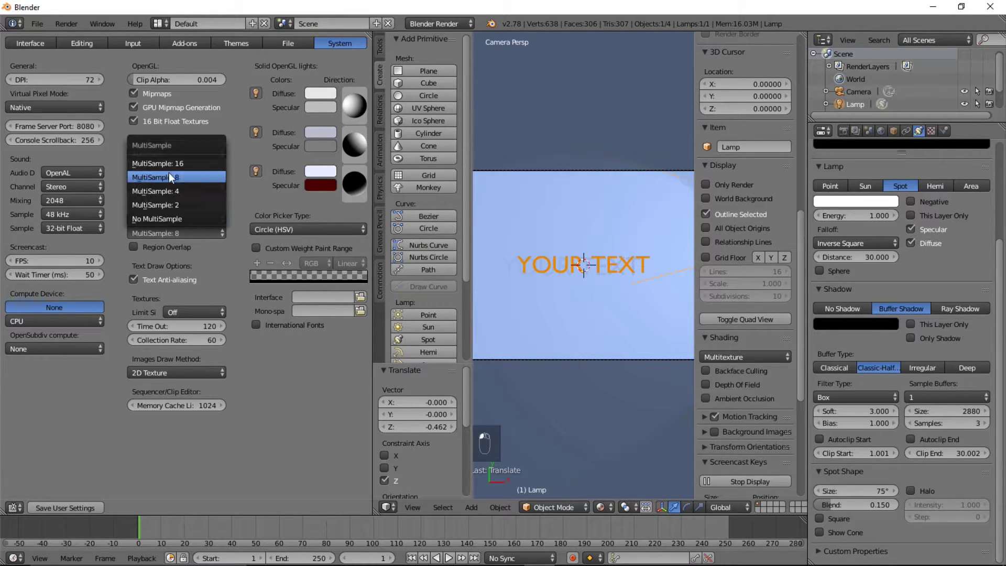
left_click(152, 176)
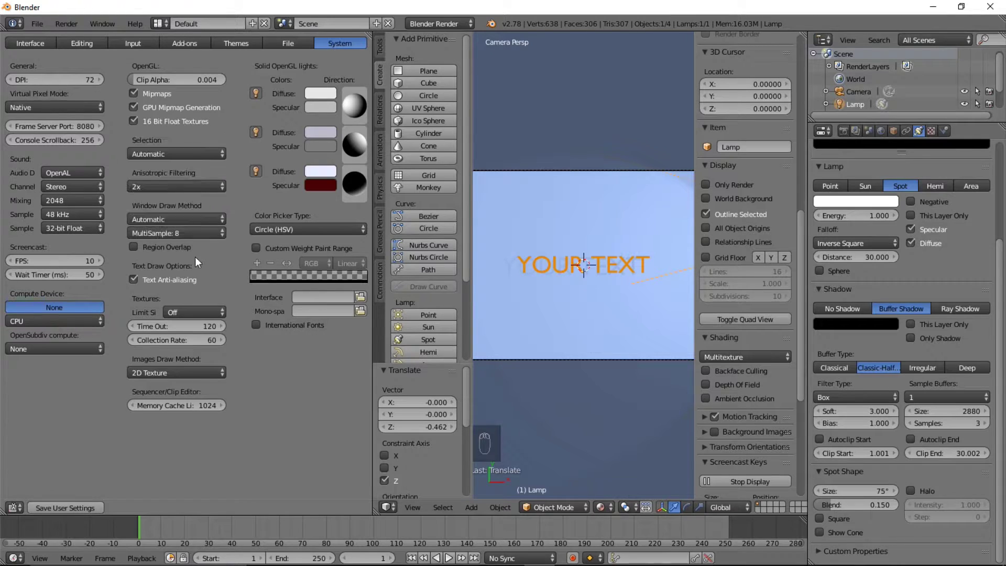
Enable Full Sample anti-aliasing with 16 samples in the OpenGL render options.
left_click(67, 24)
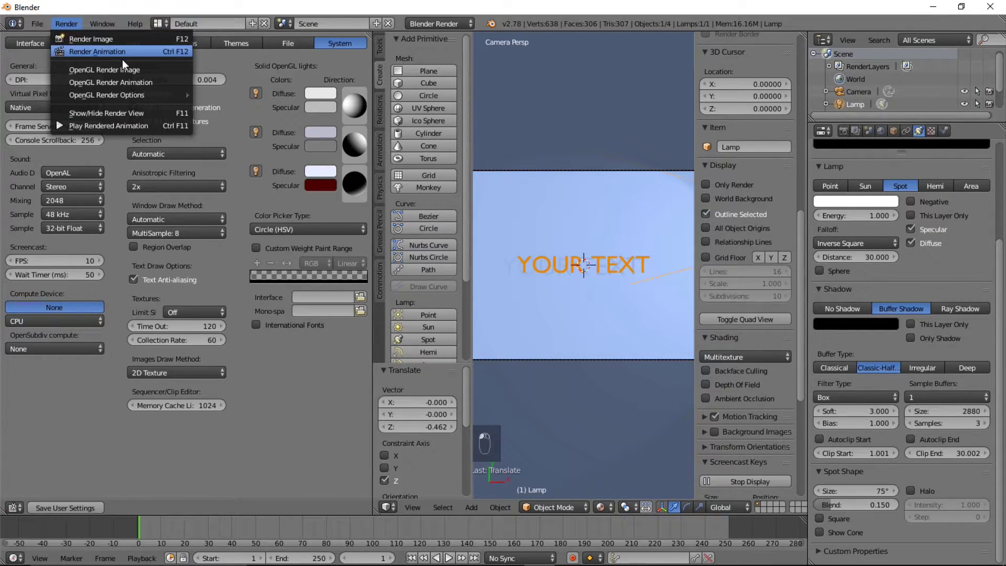
mouse_move(120, 99)
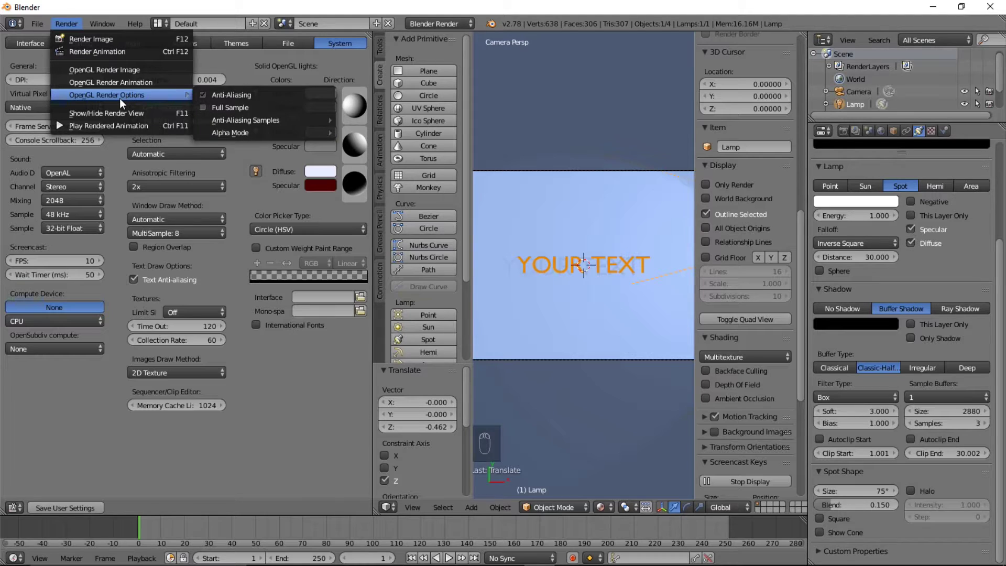
left_click(216, 105)
left_click(77, 26)
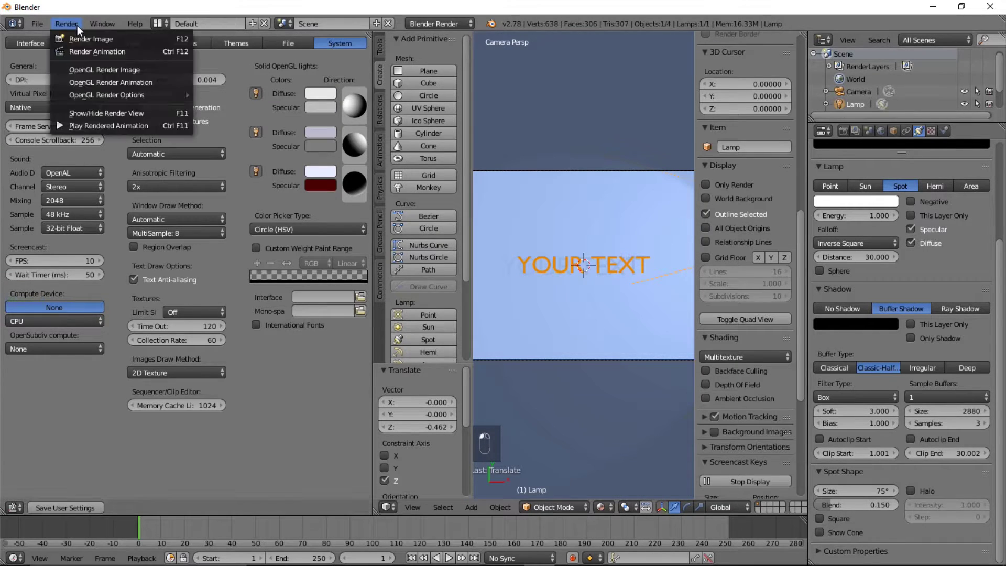
mouse_move(174, 96)
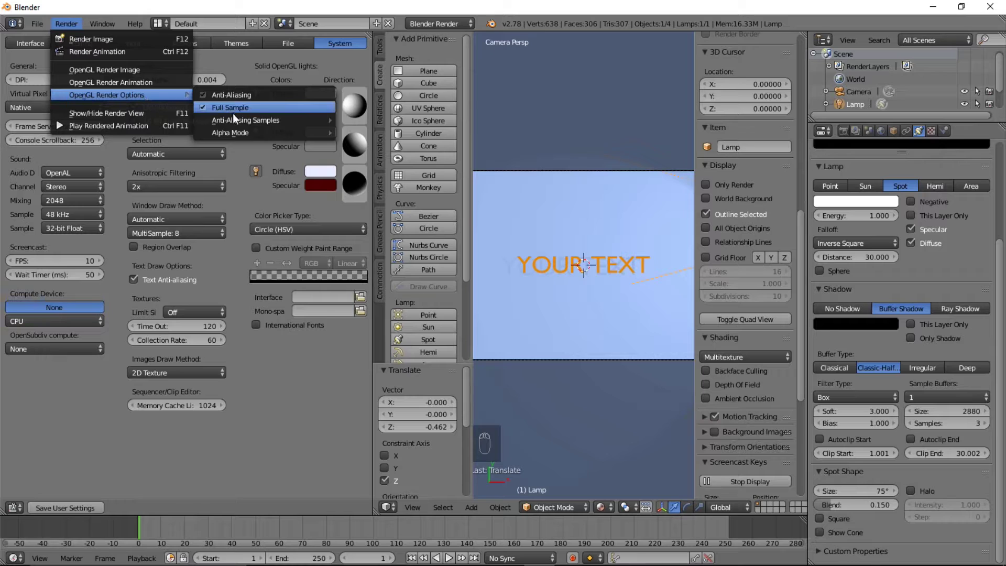
mouse_move(235, 118)
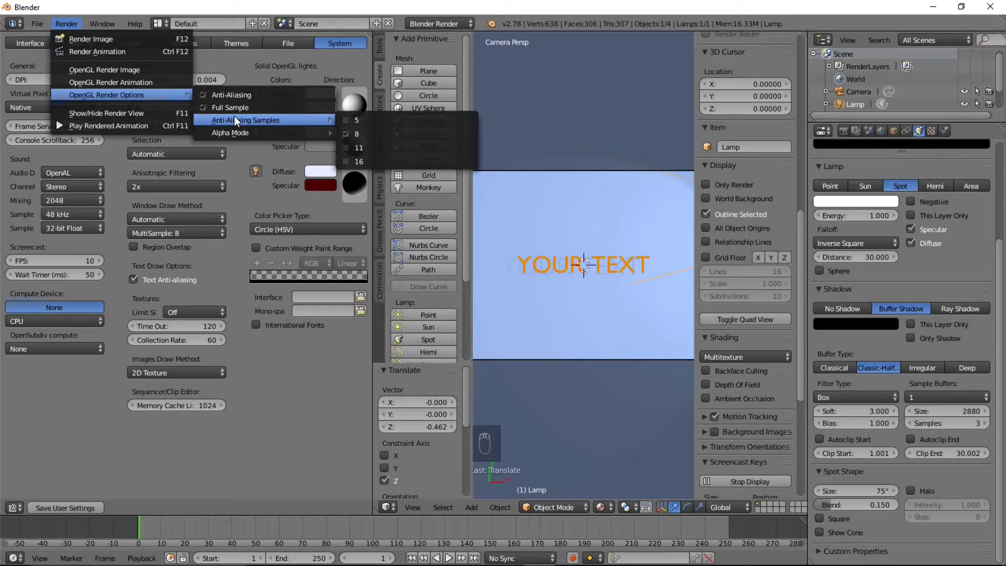
left_click(356, 162)
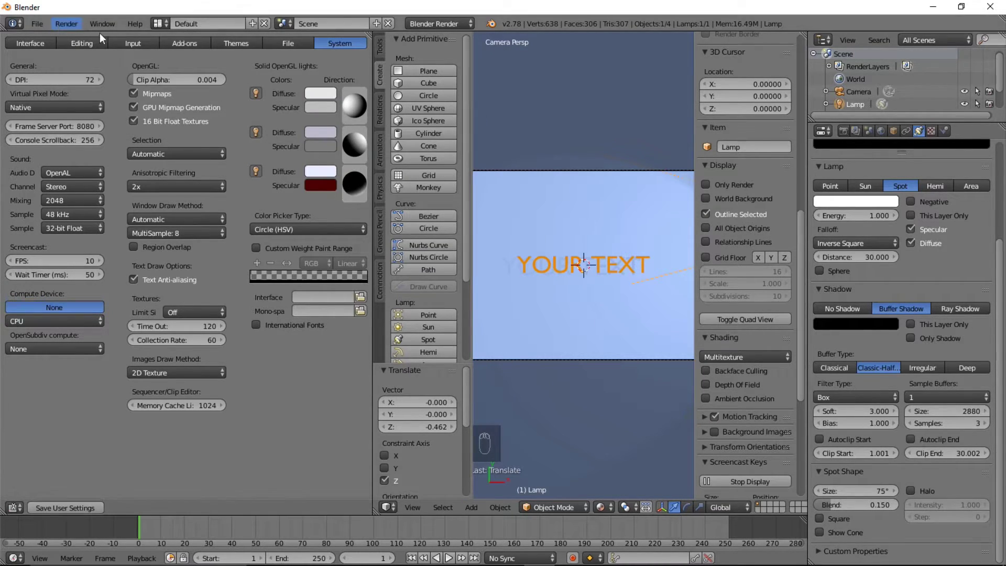
Render an OpenGL image of the camera view and widen the render result area.
left_click(74, 21)
left_click(103, 69)
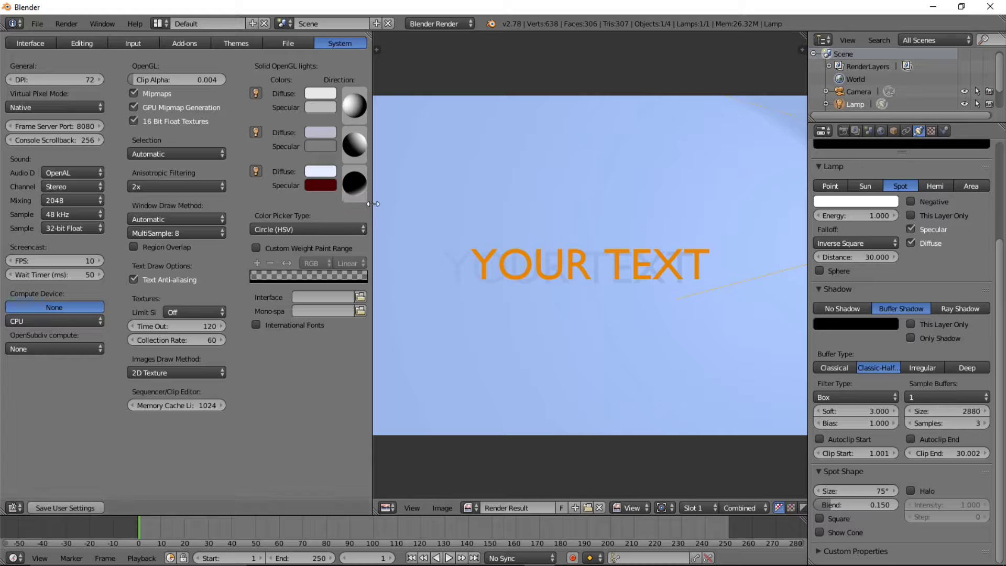
left_click_drag(372, 209, 157, 217)
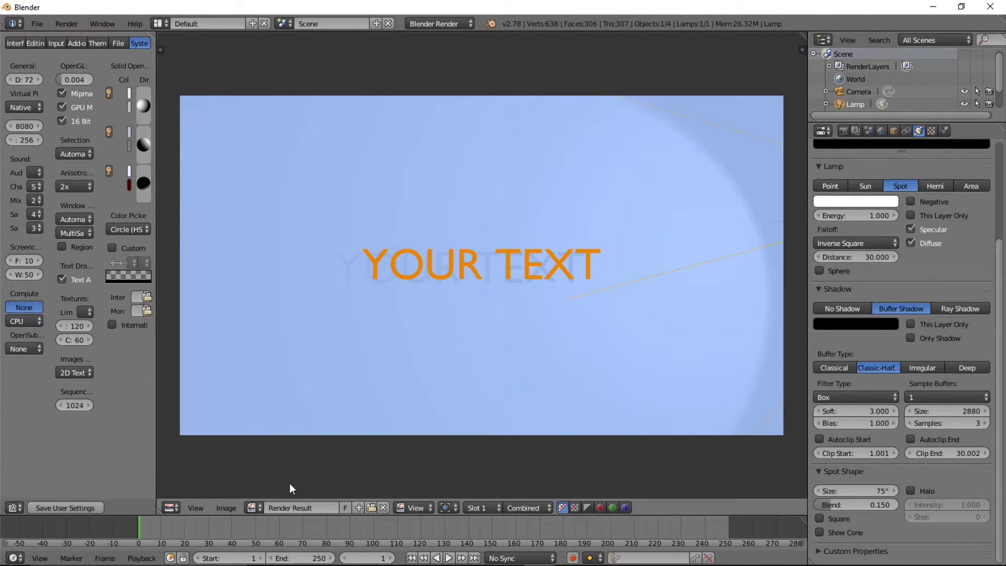
left_click(171, 508)
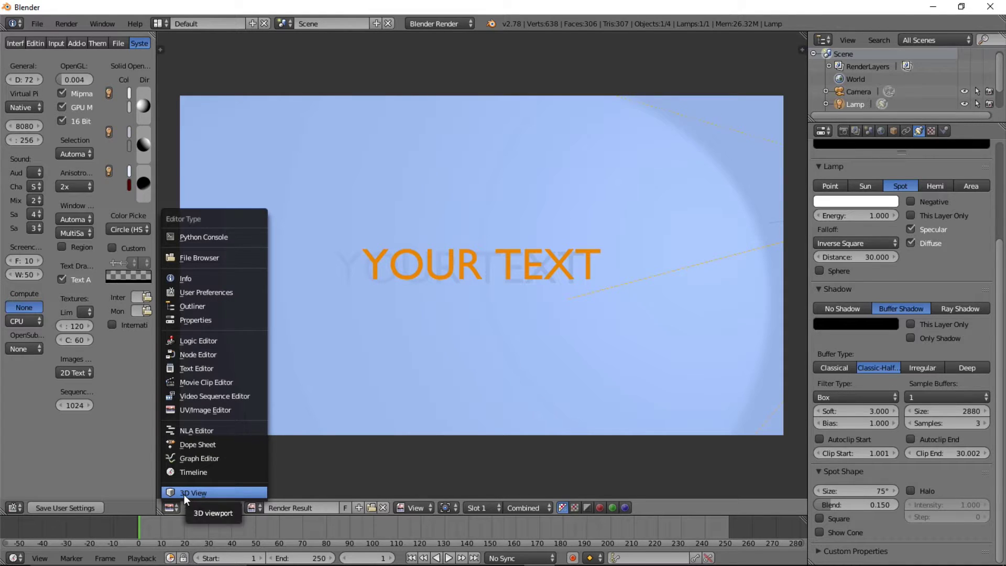
Return the area to a 3D View and move the spot lamp just above the text.
left_click(184, 493)
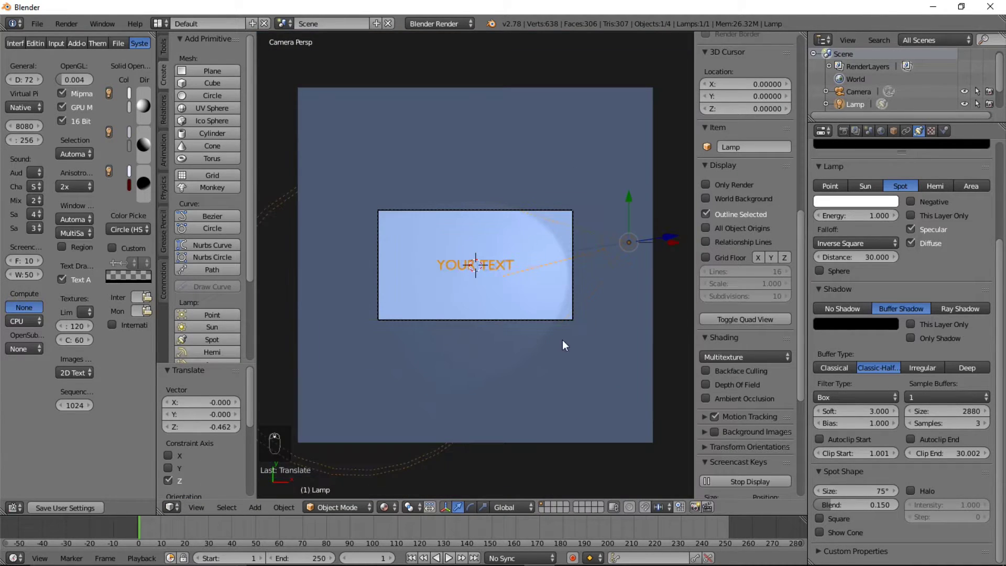
scroll(603, 318, "up", 2)
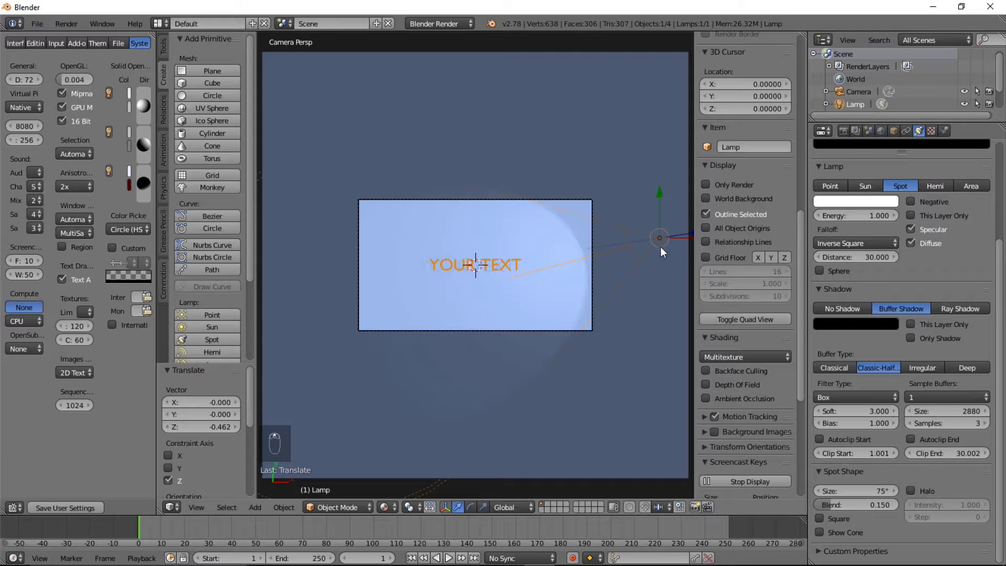
key("g")
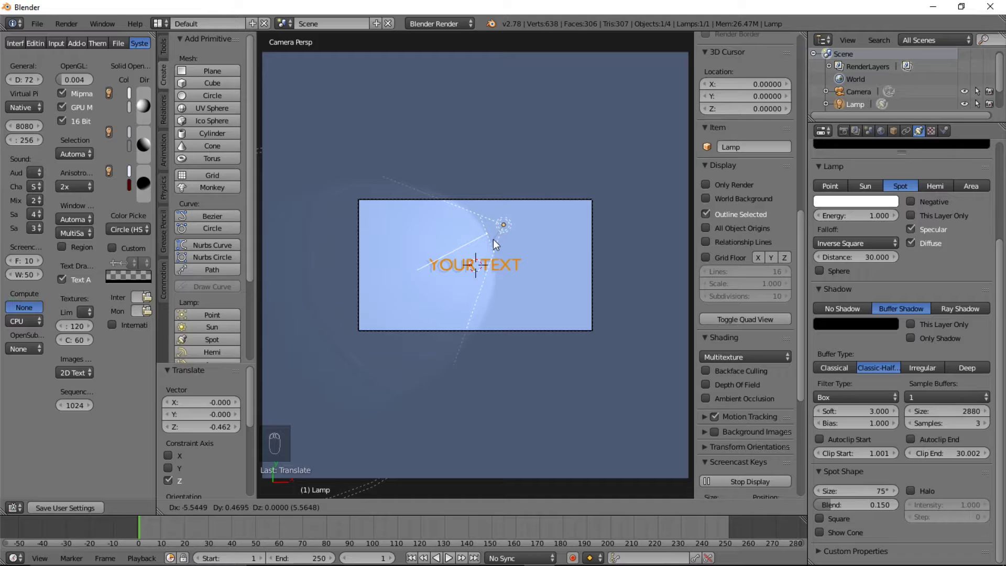
left_click(490, 238)
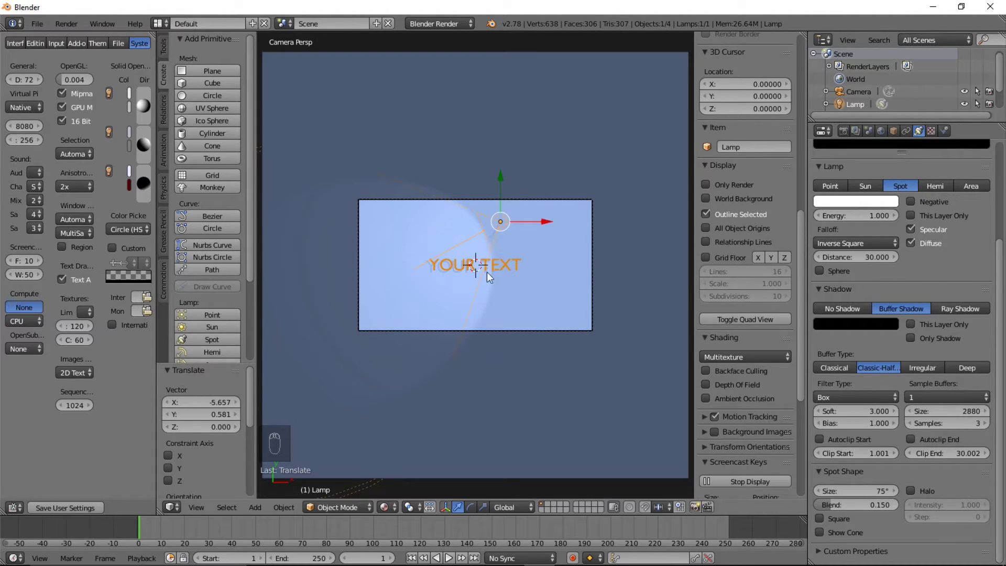
Rotate the spot lamp around the Y axis toward about -31°.
key("r")
key("y")
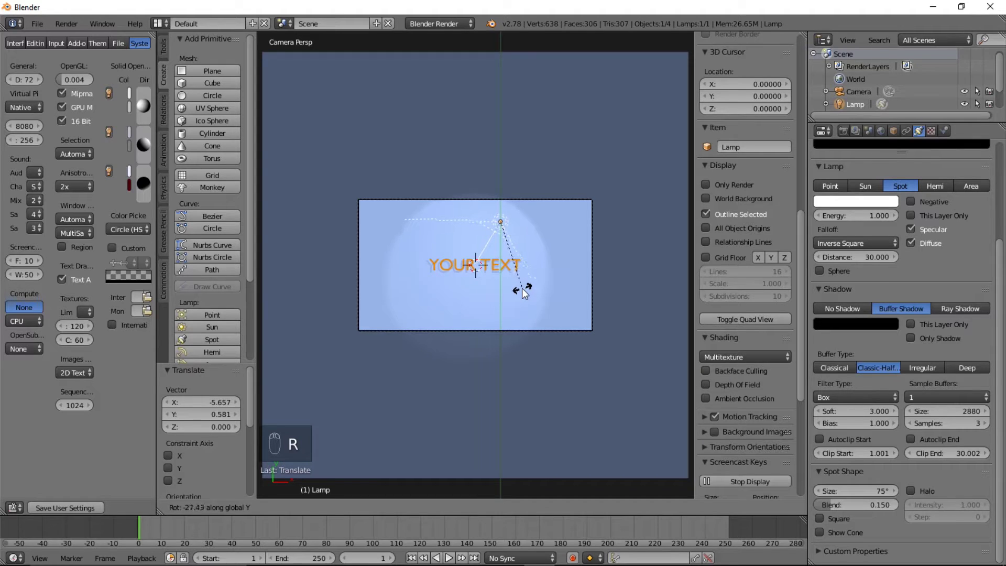
right_click(516, 294)
key("r")
key("y")
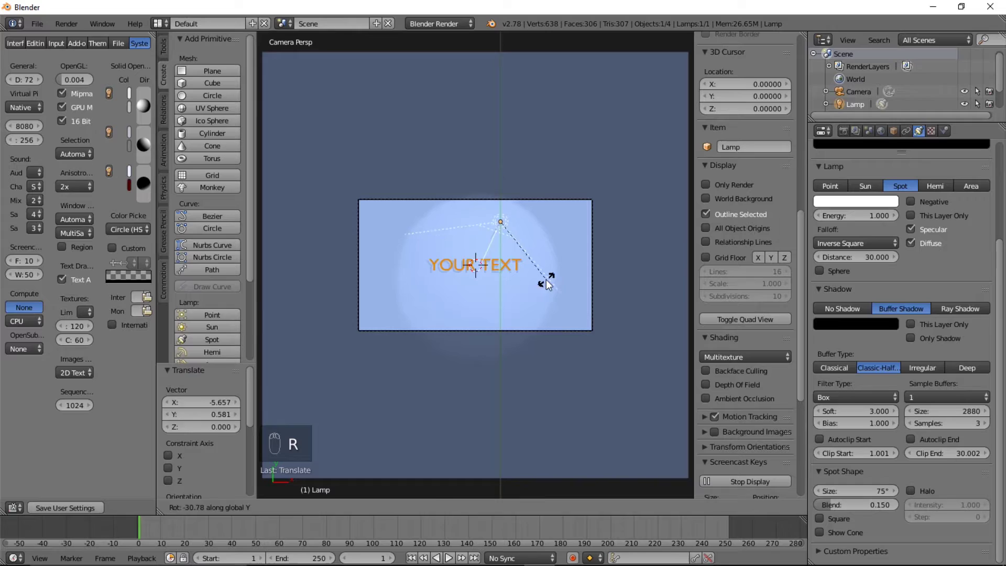
Confirm the lamp's roughly -31° Y tilt and set its spot size to 82.1°.
left_click(546, 278)
left_click_drag(872, 489, 872, 488)
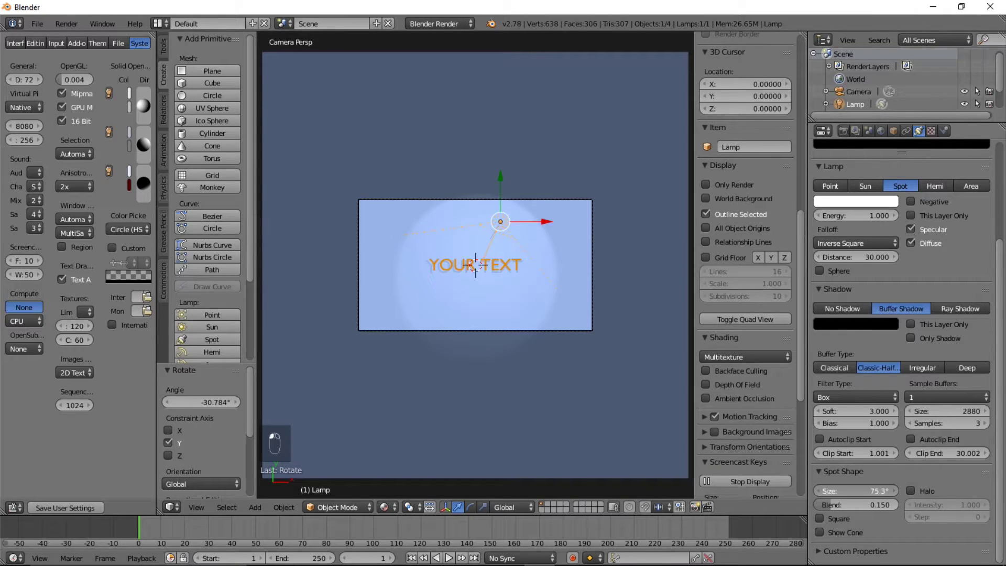
type("82.1d")
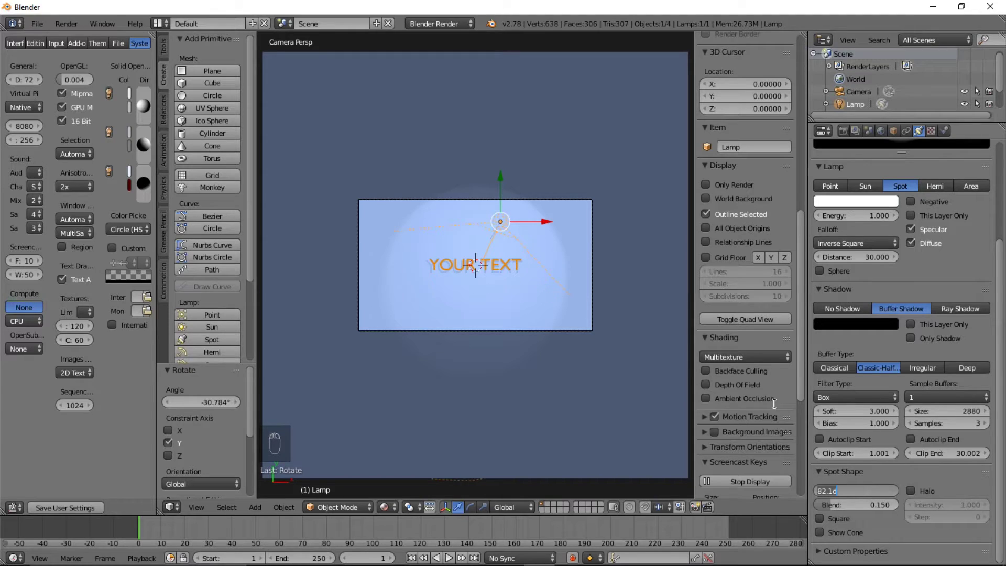
key("Return")
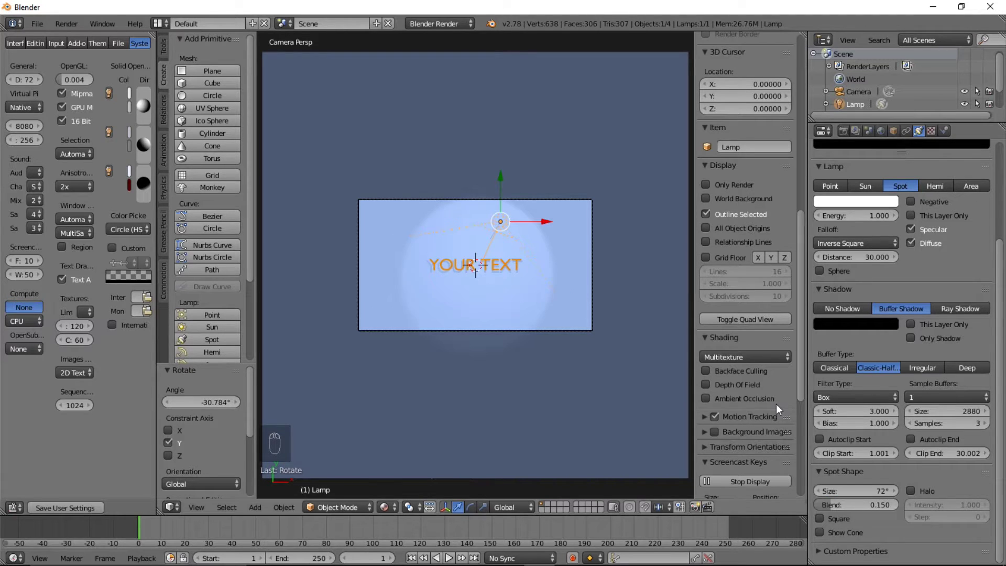
Widen the spot size to 95°, then 130°, checking the camera view.
left_click(860, 490)
type("9")
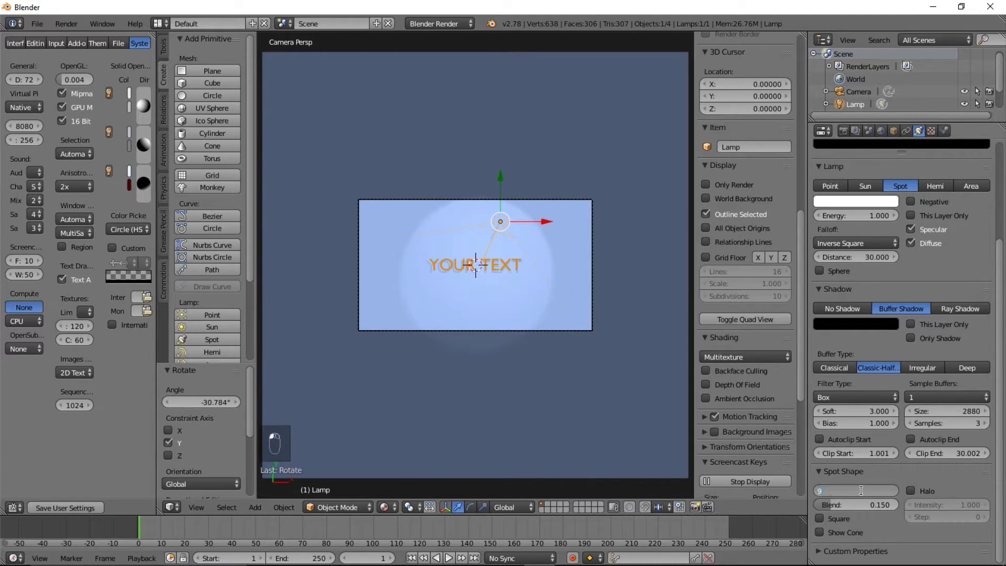
type("5")
key("Return")
left_click(861, 491)
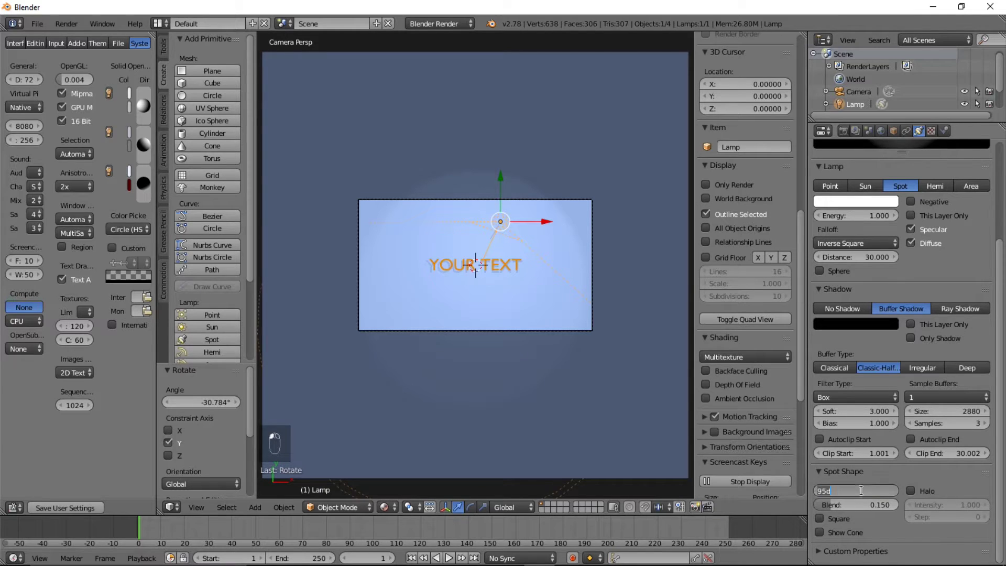
type("130")
key("Return")
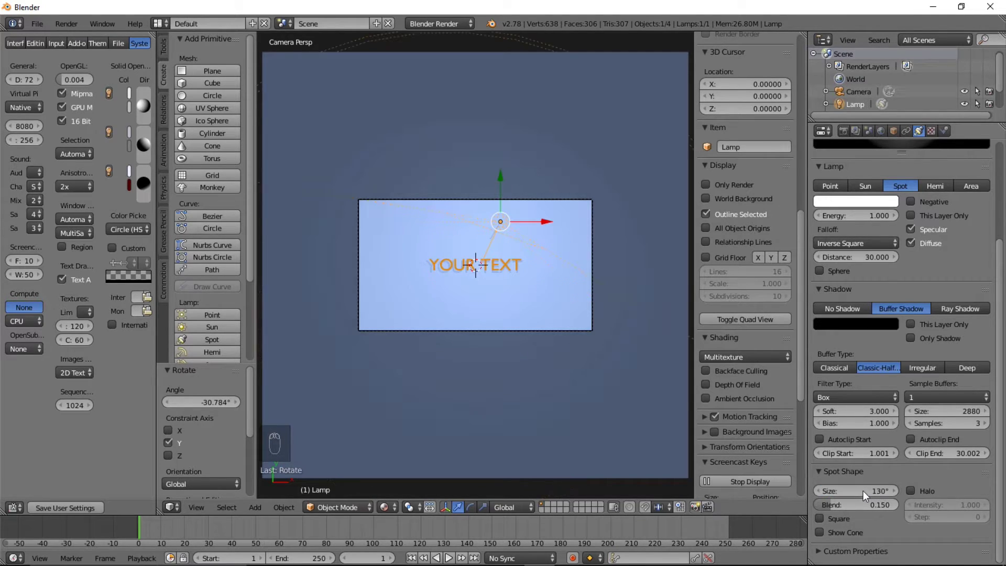
scroll(628, 383, "up", 2)
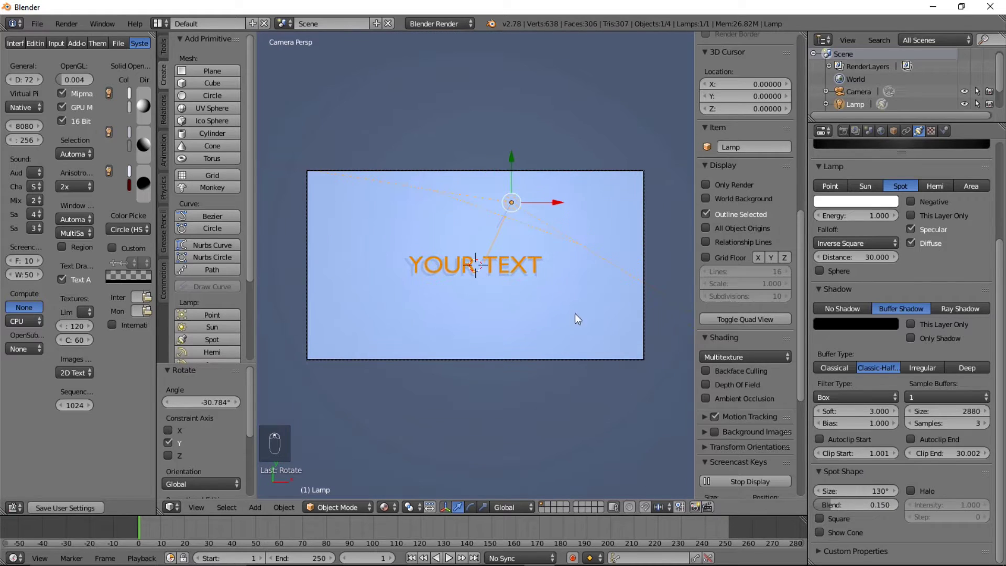
scroll(518, 323, "up", 2)
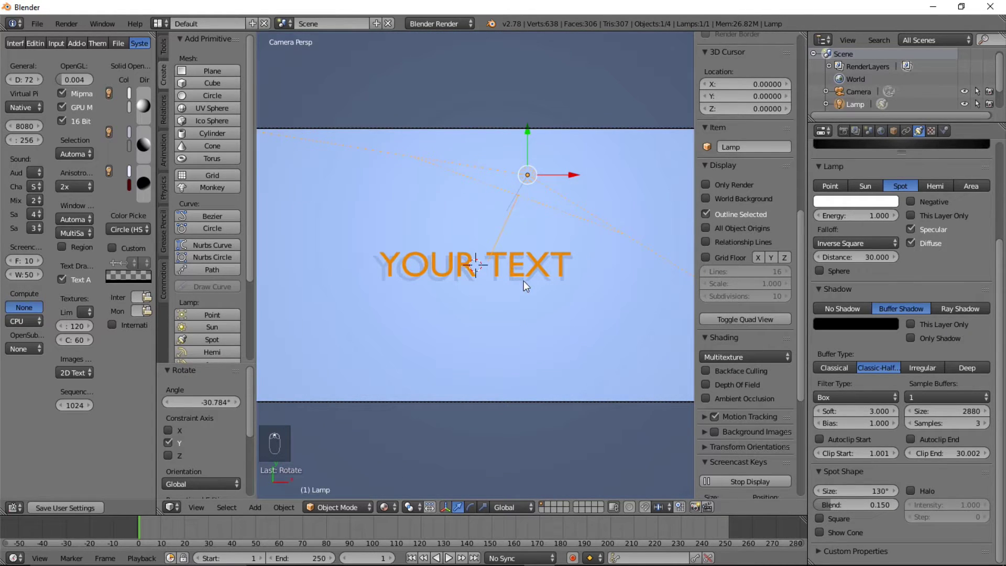
scroll(486, 285, "up", 2)
scroll(486, 285, "down", 2)
scroll(448, 284, "down", 2)
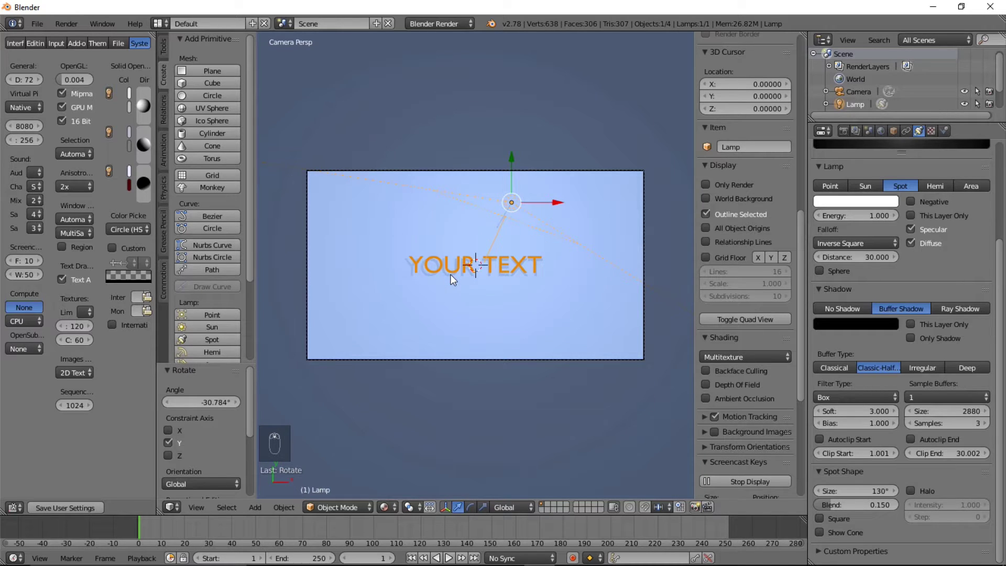
scroll(451, 275, "up", 2)
Duplicate the YOUR TEXT object, shift the copy 1.067 down on Y, and extrude it 0.061.
right_click(458, 266)
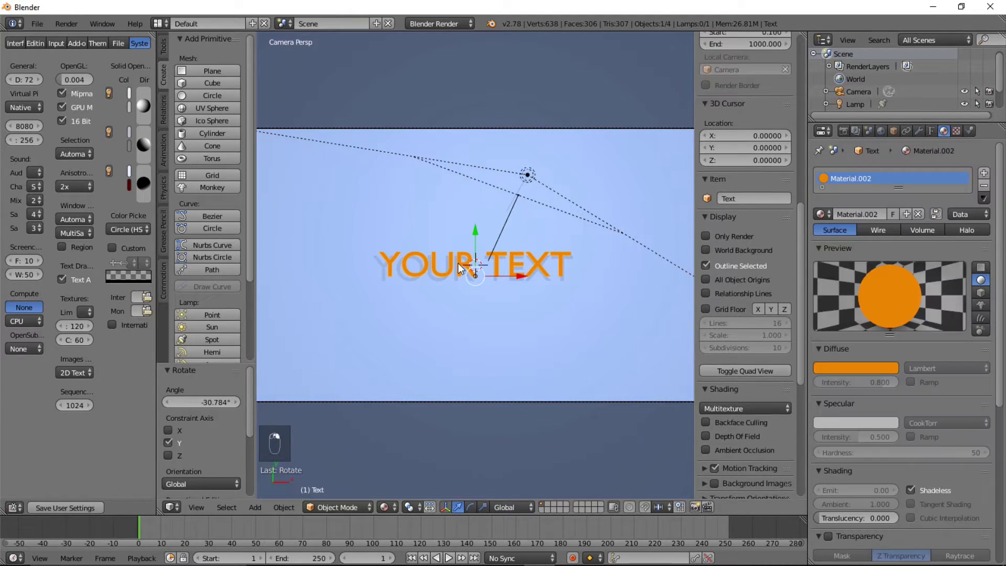
left_click(932, 131)
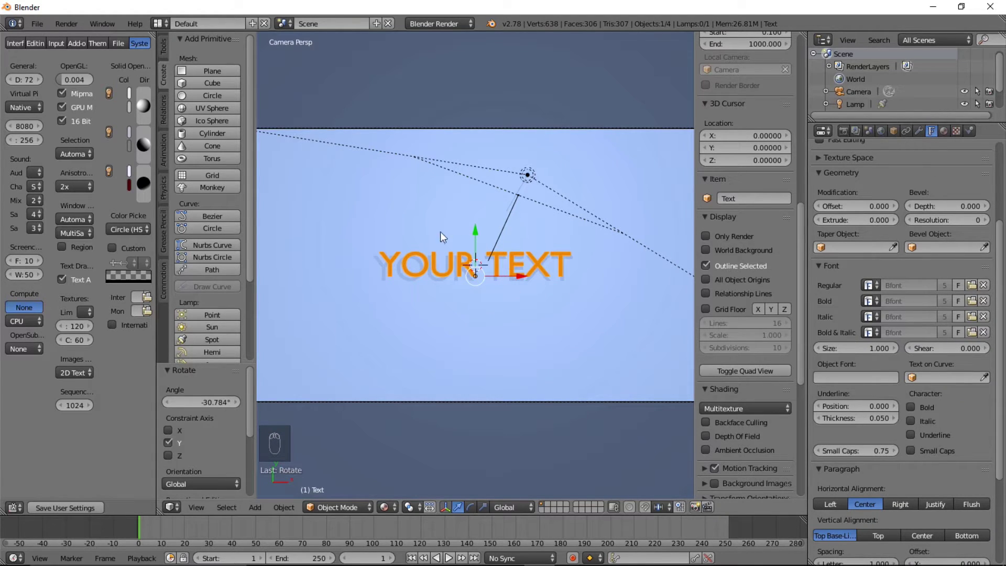
key("shift+d")
right_click(489, 246)
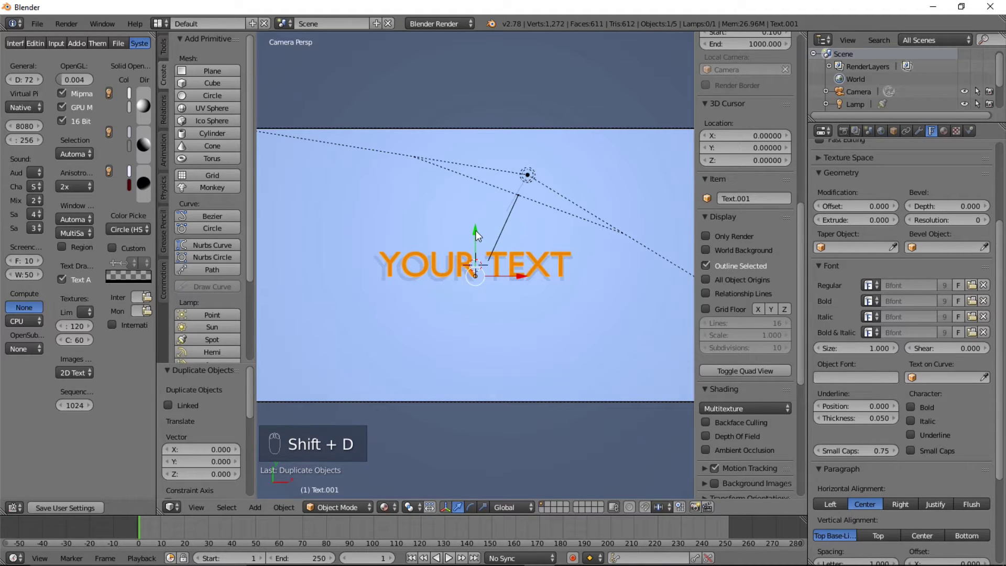
left_click_drag(476, 231, 477, 268)
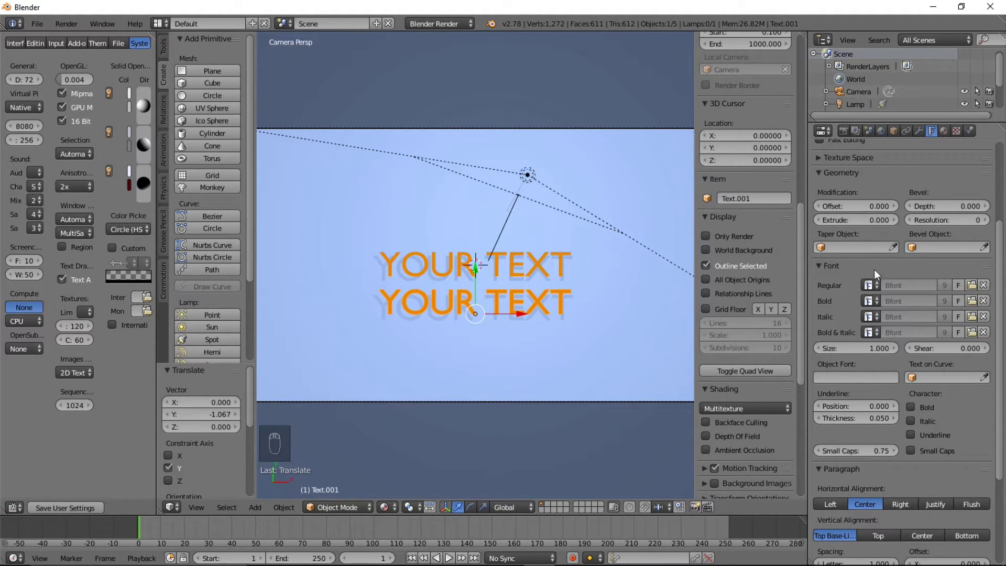
left_click_drag(832, 220, 839, 221)
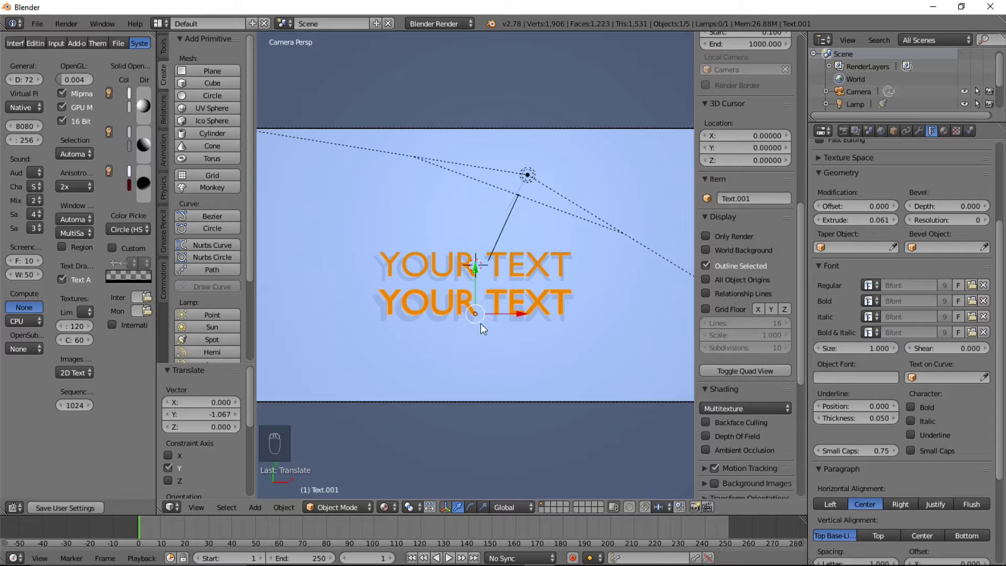
Place the lower text line just beneath the upper one and select the spot lamp.
key("g")
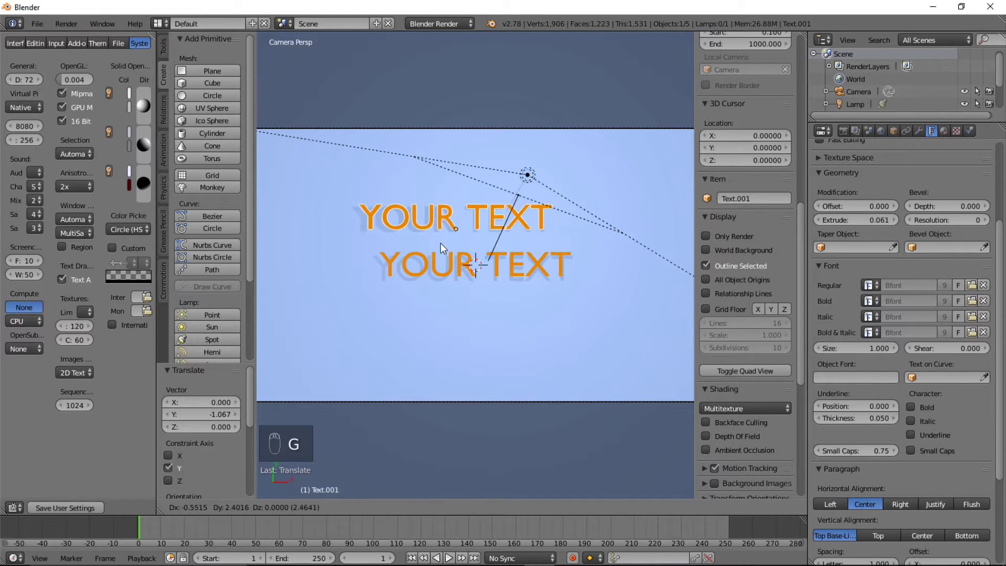
left_click(482, 309)
right_click(527, 176)
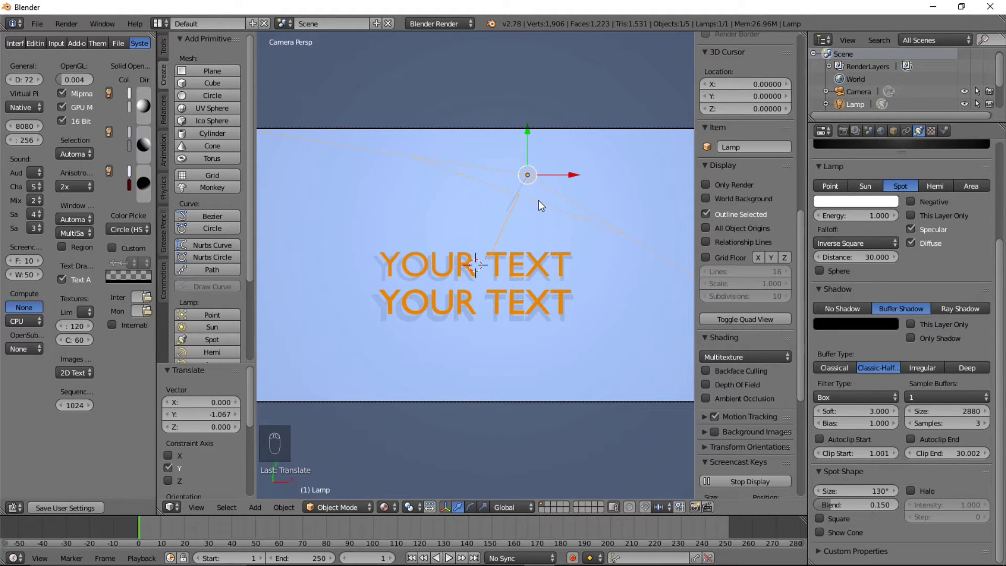
Trackball-rotate the spot lamp to a new aim over the text.
key("r")
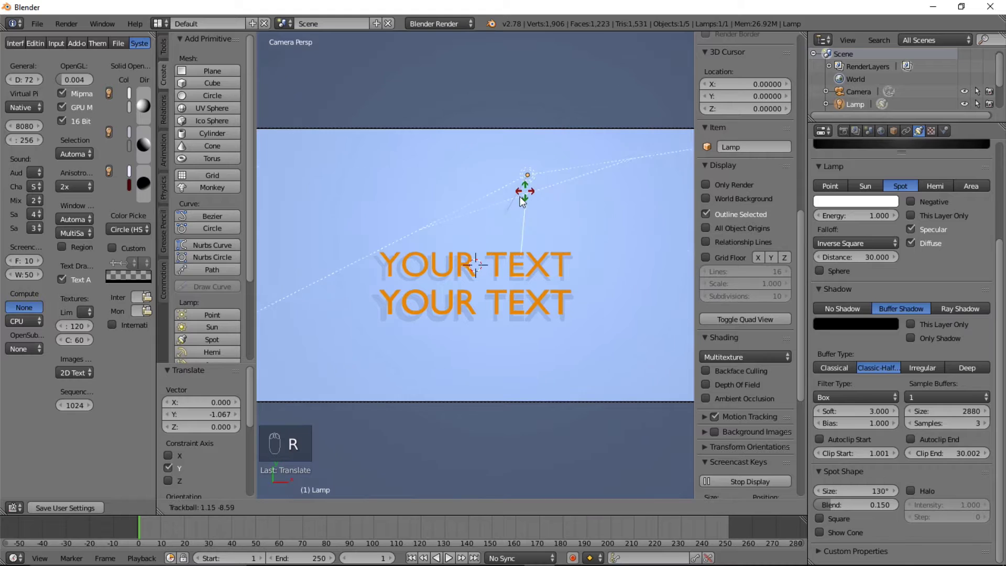
right_click(527, 211)
scroll(528, 215, "down", 2)
scroll(528, 216, "down", 1)
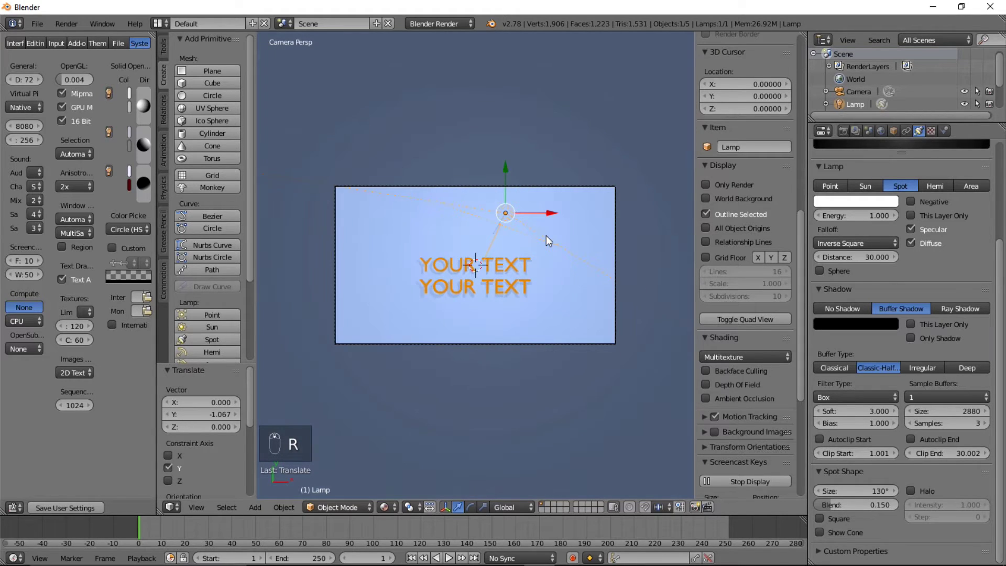
key("r")
key("r")
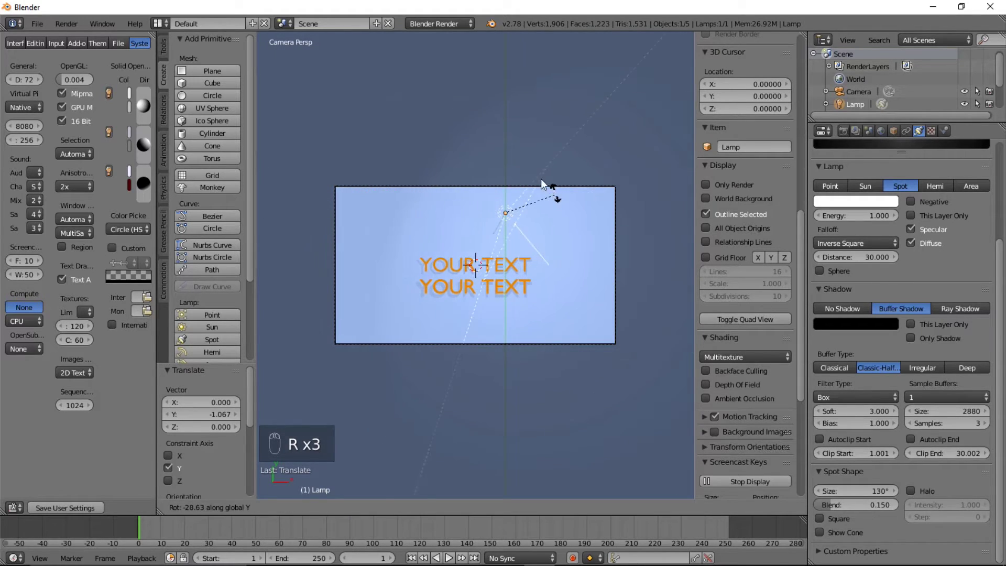
right_click(573, 217)
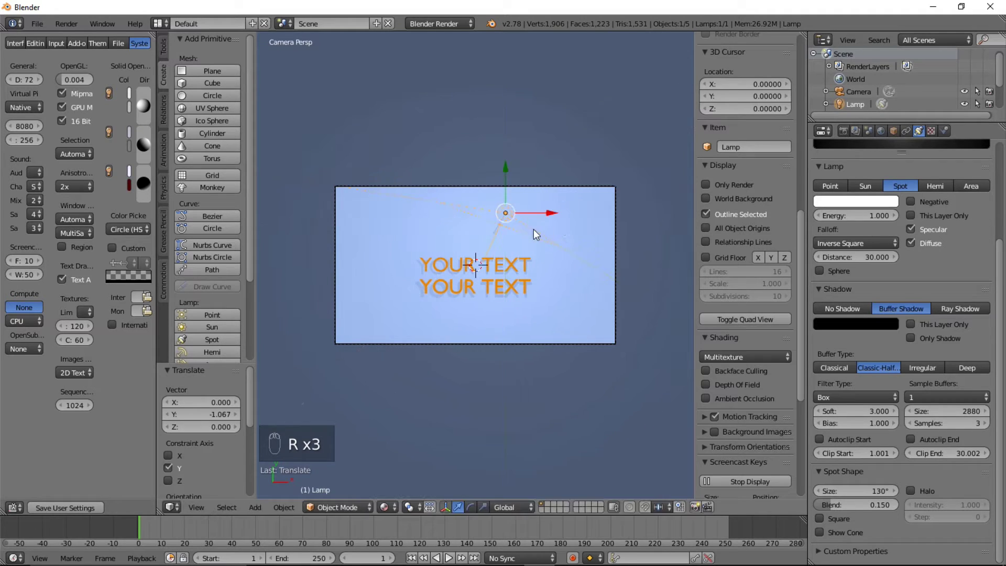
key("r")
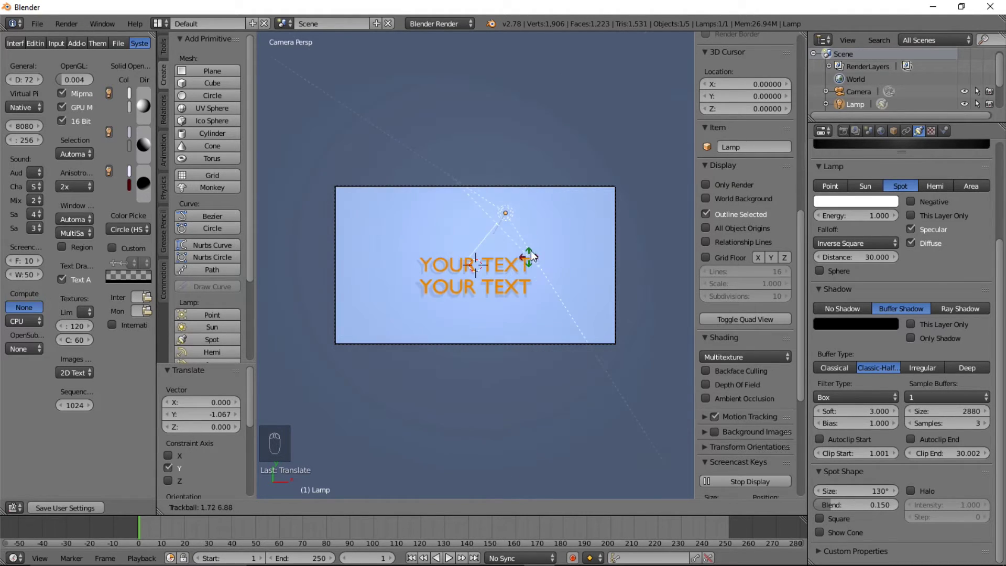
left_click(556, 240)
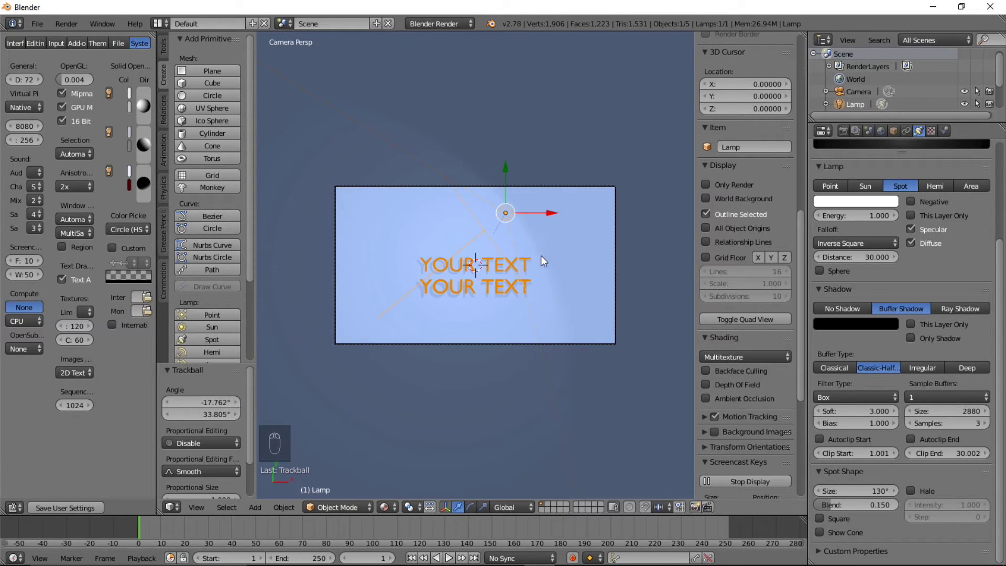
Move the spot lamp up and right by 2.664 on X and 1.192 on Y.
key("g")
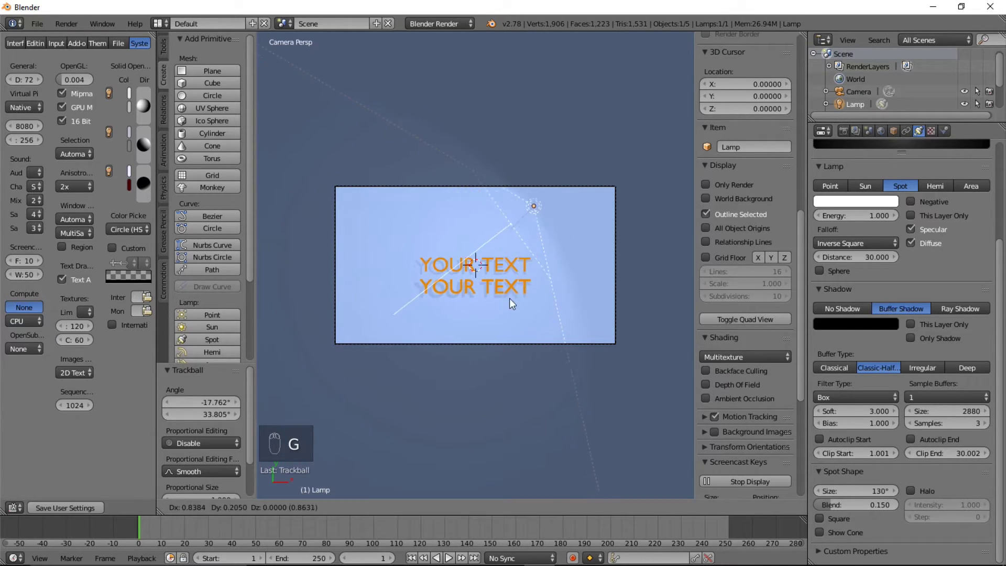
left_click(553, 271)
scroll(527, 288, "up", 3)
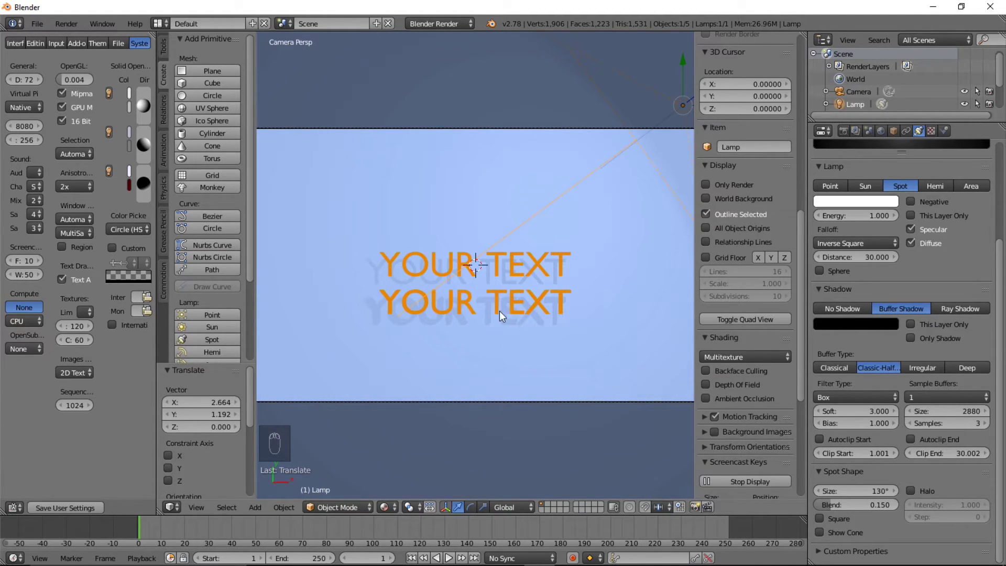
Select the lower YOUR TEXT line and set its Extrude to 0.3.
right_click(496, 297)
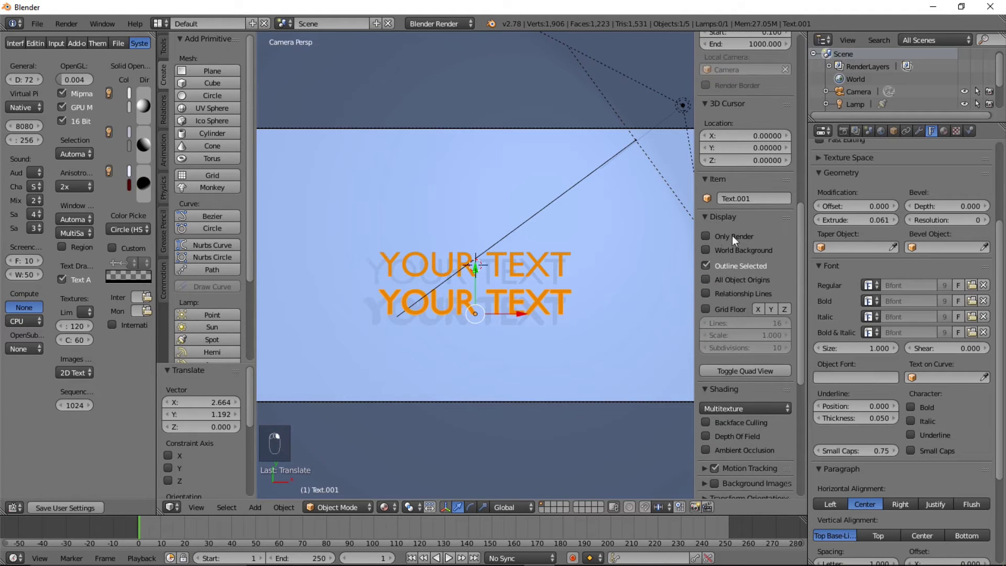
left_click(838, 219)
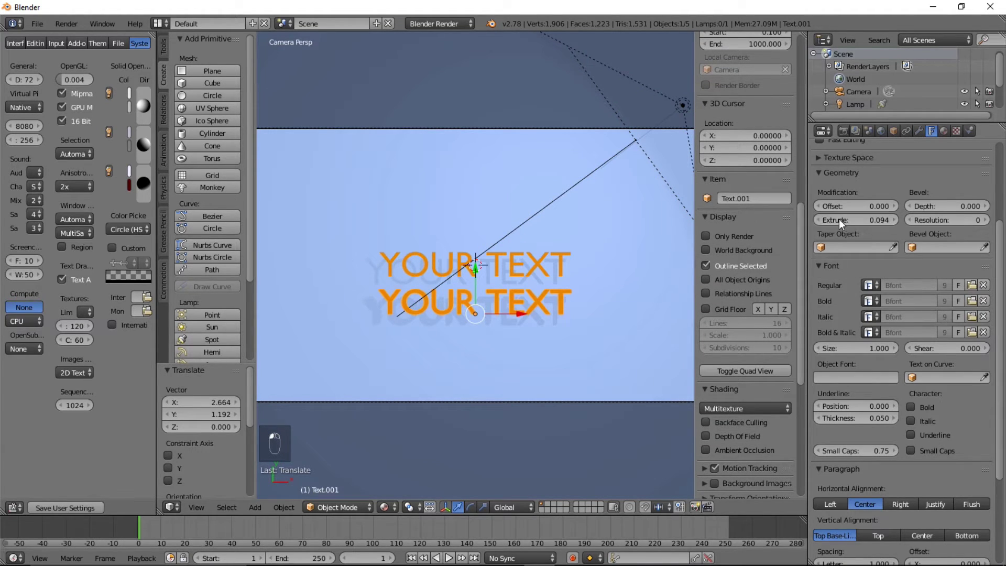
type("0.094")
key("BackSpace")
key("BackSpace")
key("BackSpace")
key("BackSpace")
type(".3")
key("Return")
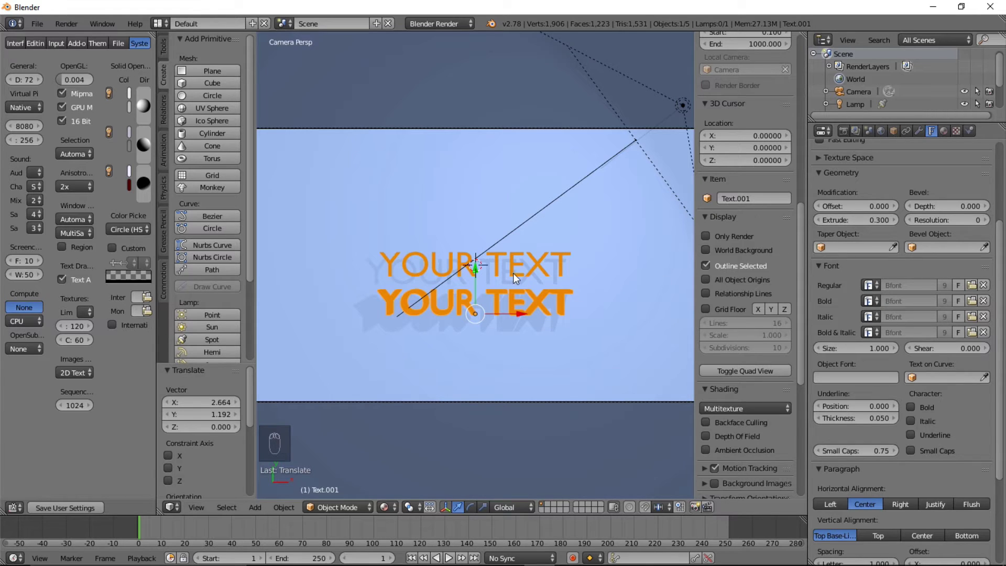
scroll(490, 277, "down", 1)
scroll(495, 291, "up", 1)
scroll(495, 293, "down", 1)
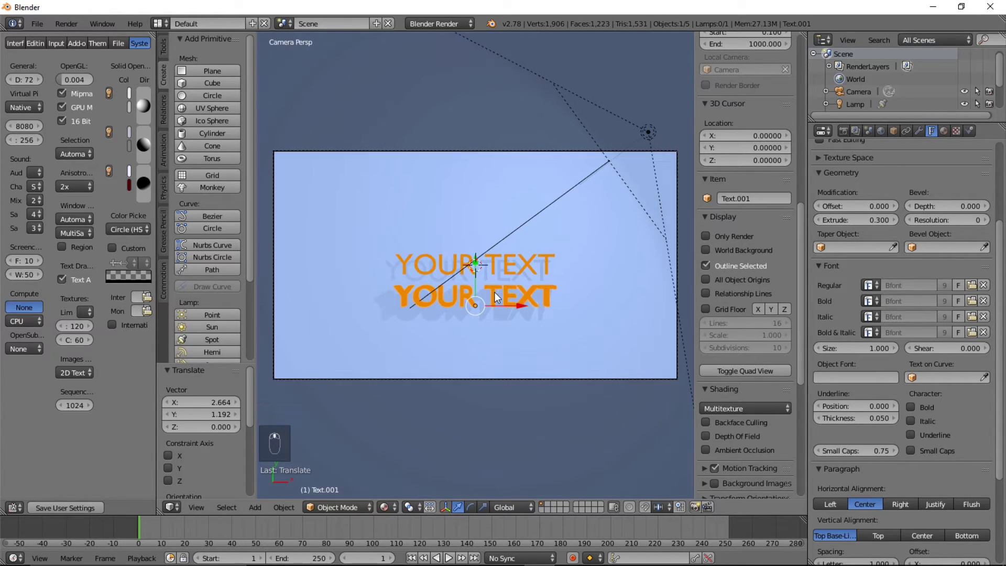
Hide the spot lamp in the viewport and try a 175° spot size.
right_click(654, 131)
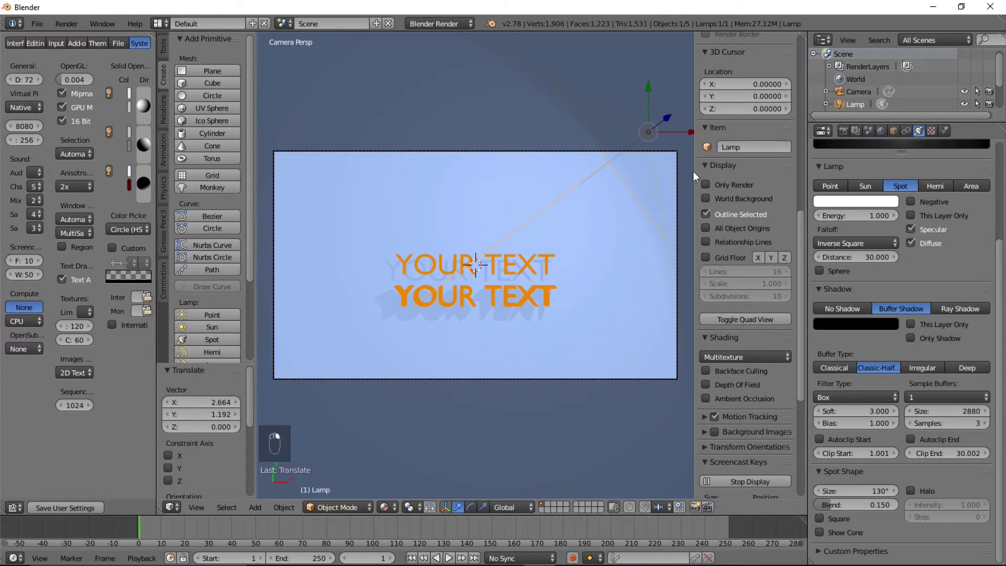
left_click(964, 103)
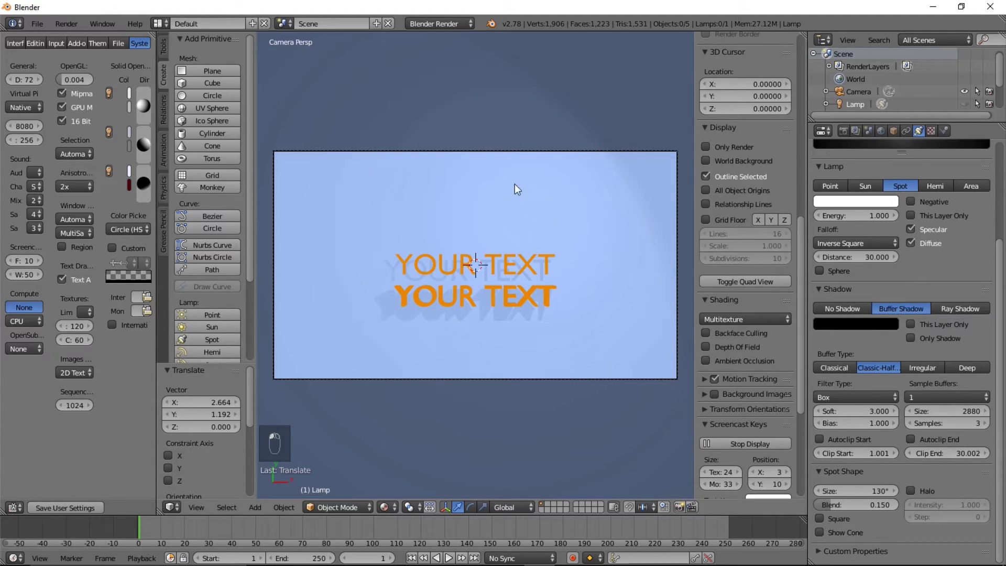
left_click(863, 492)
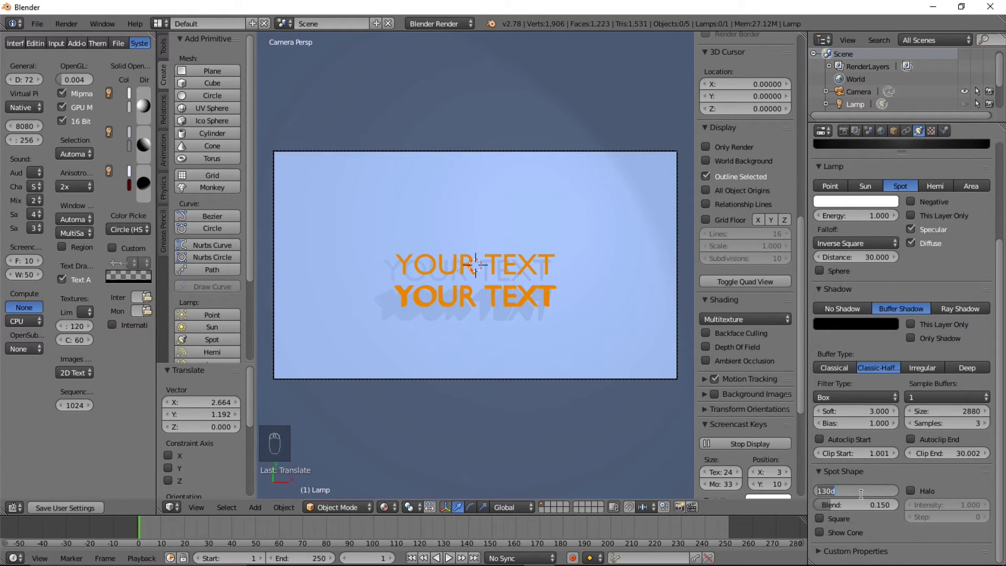
type("175")
key("Return")
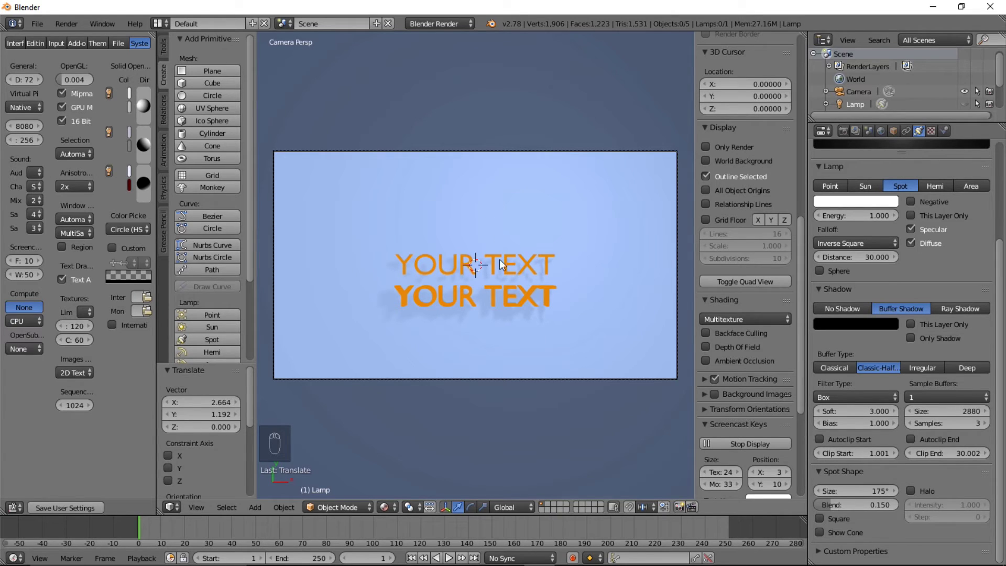
scroll(498, 311, "up", 1)
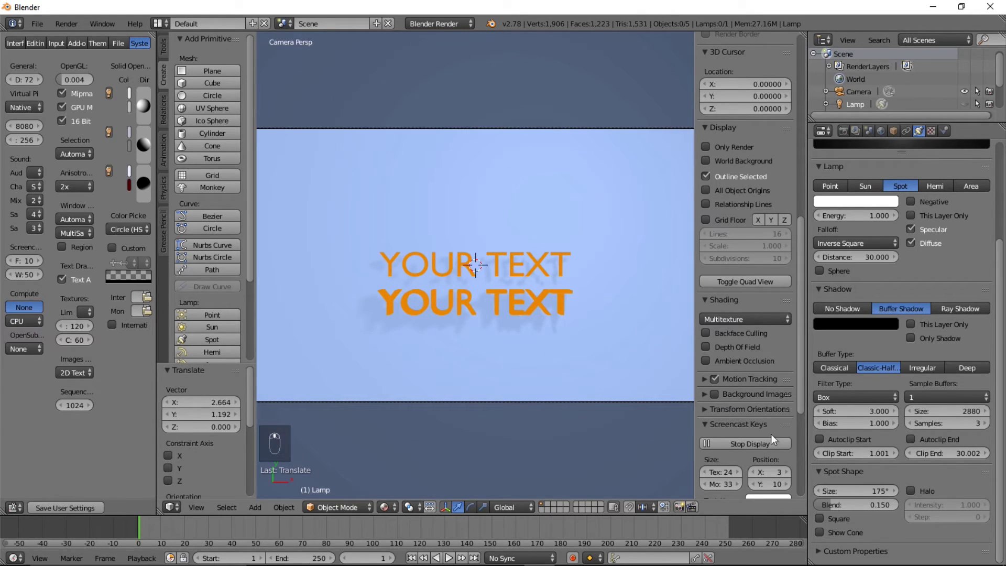
Set the spot size back to 130°.
left_click(869, 488)
type("1")
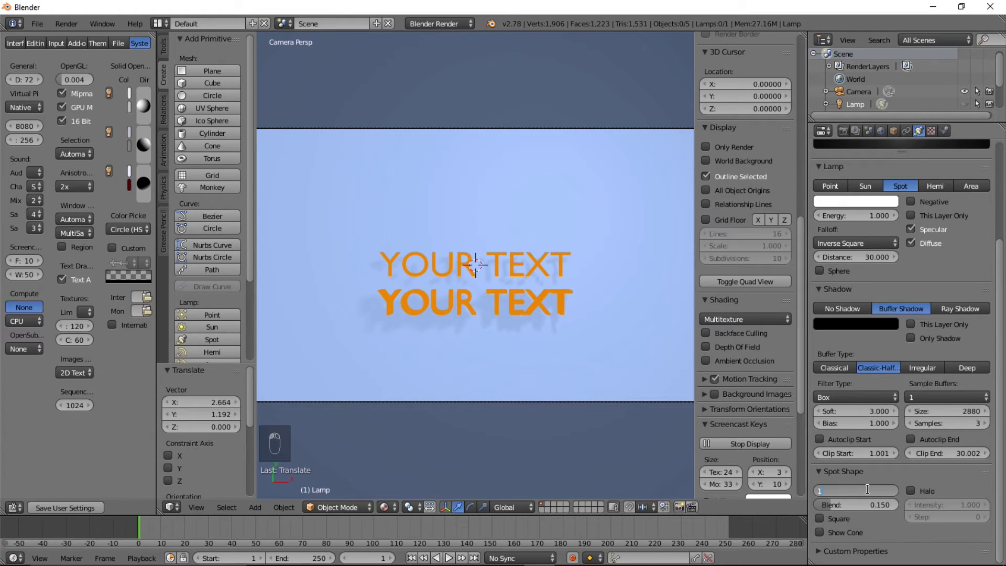
type("30")
key("Return")
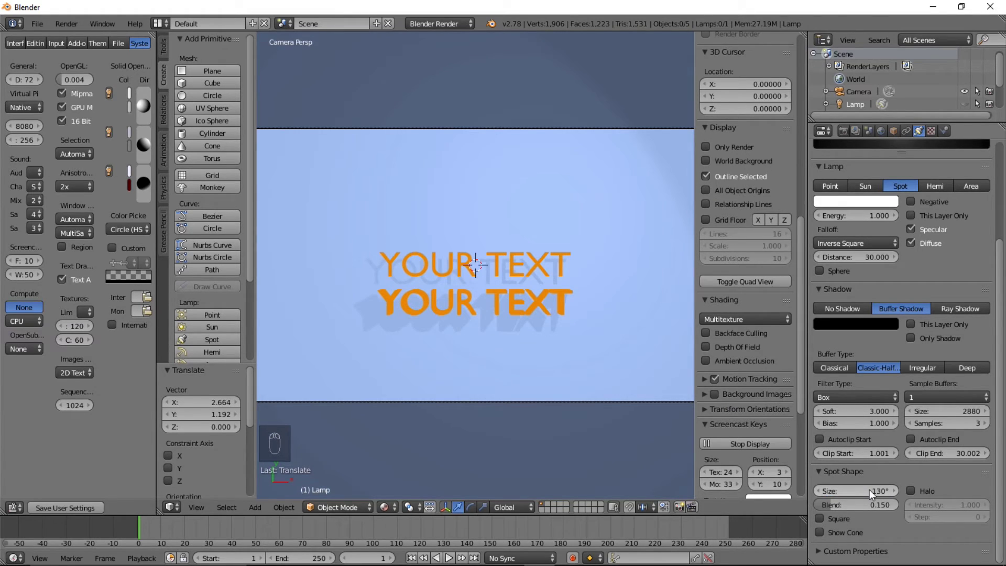
scroll(551, 327, "down", 4)
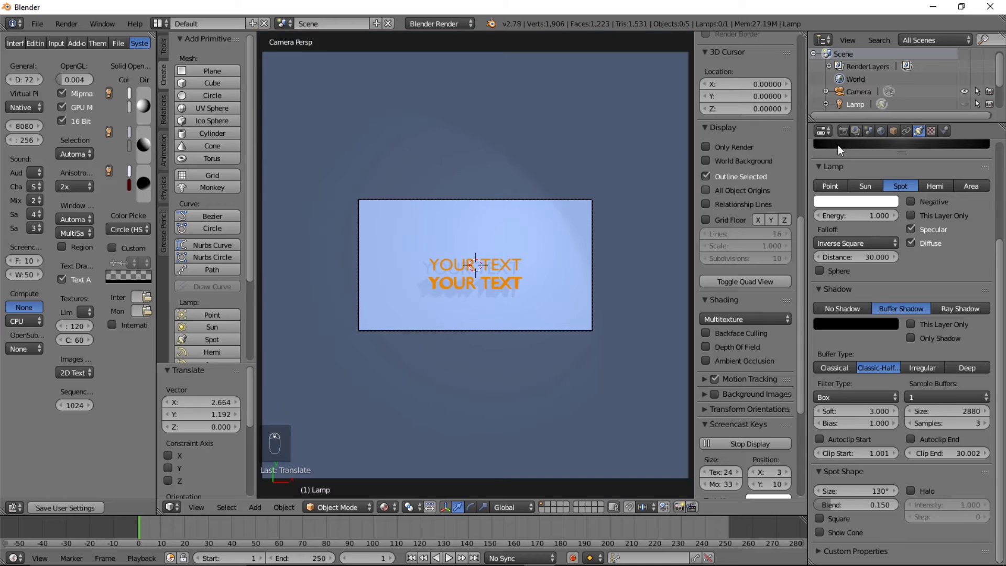
Unhide the lamp and move it 1.722 on X and 0.939 on Y toward the lower left.
left_click(964, 104)
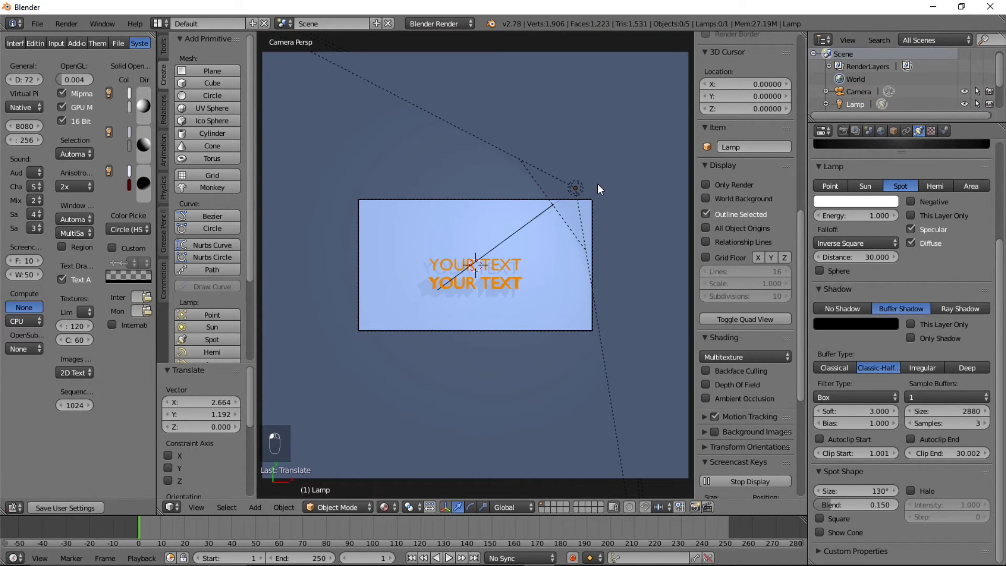
left_click(864, 102)
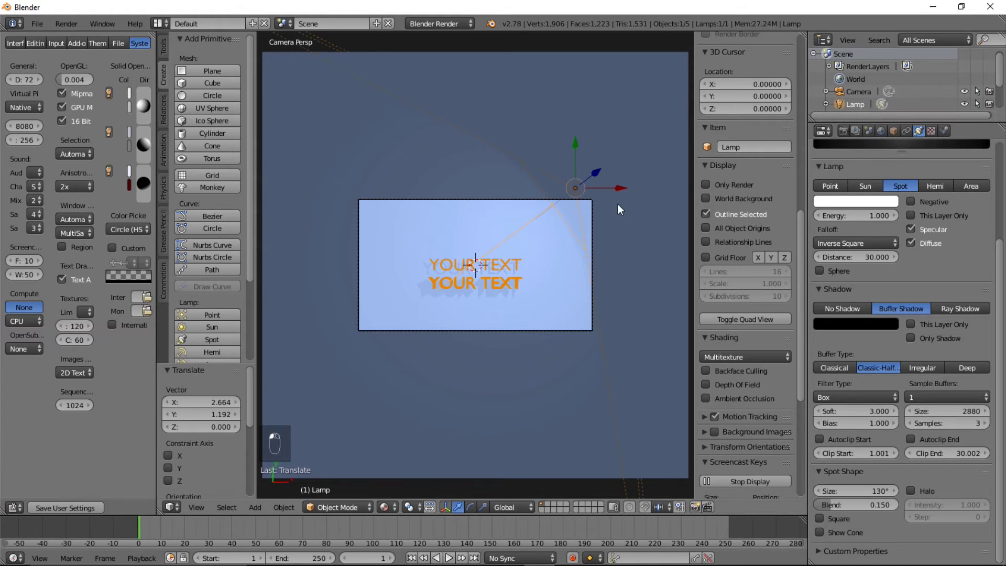
key("g")
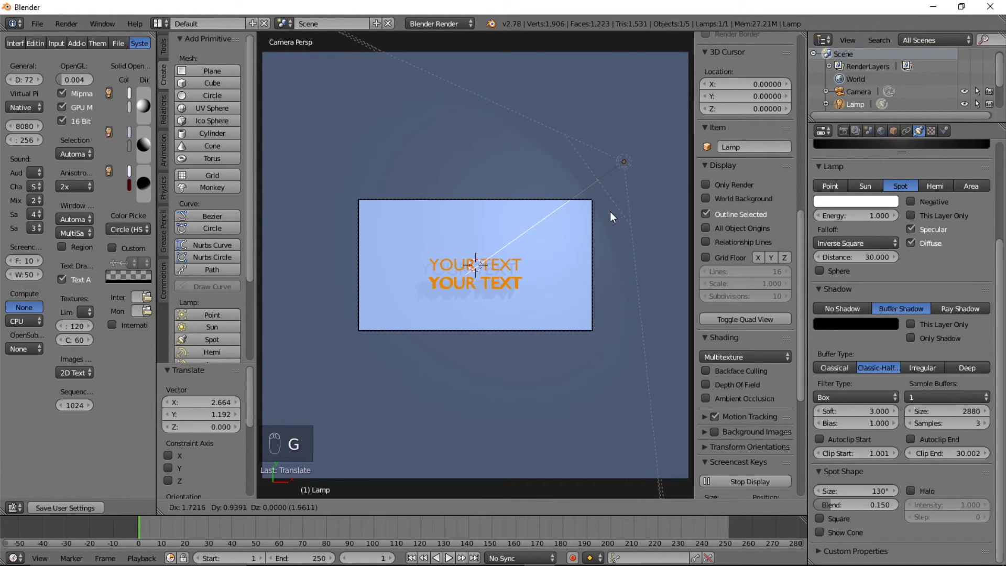
left_click(629, 209)
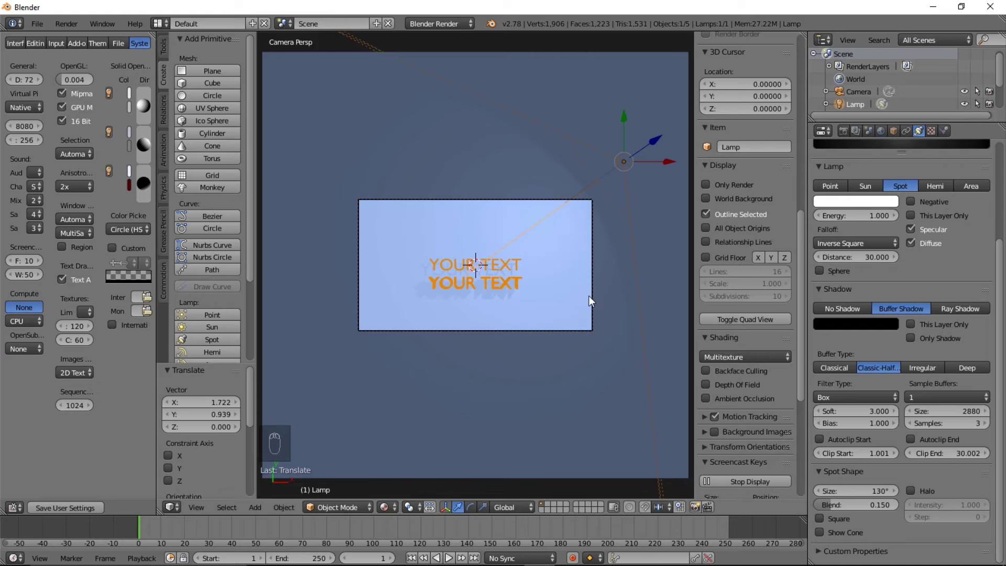
scroll(589, 296, "up", 3)
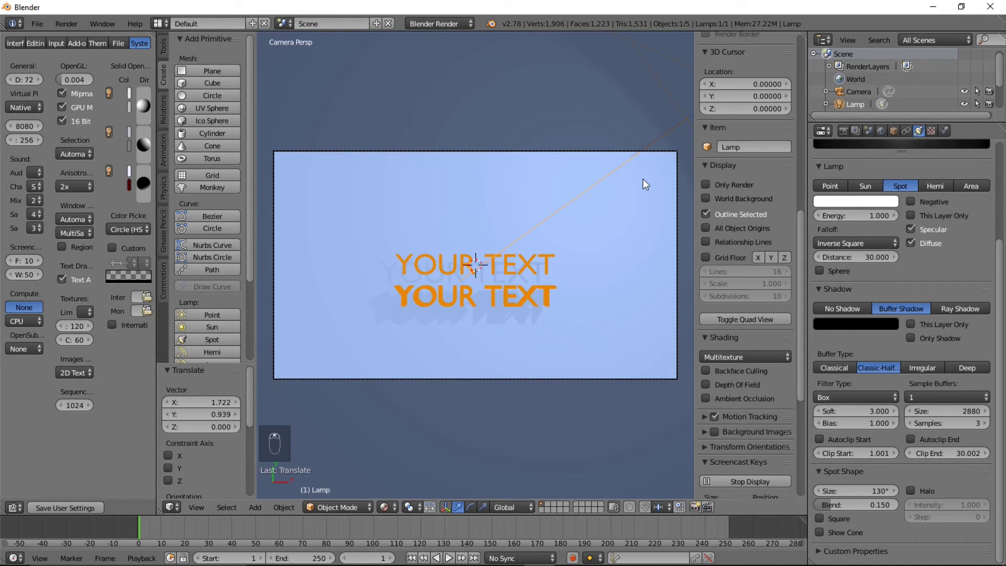